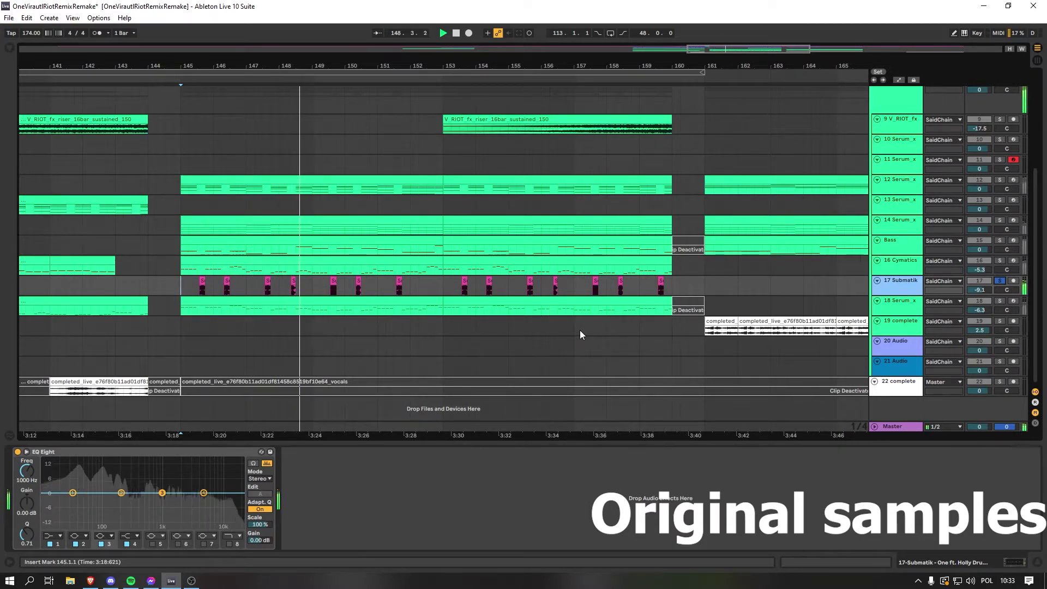
# Listen to the soloed vocal chops on track 17 Submatik, turn off the track's solo and stop playback
pyautogui.moveTo(404, 88); pyautogui.dragTo(403, 123)
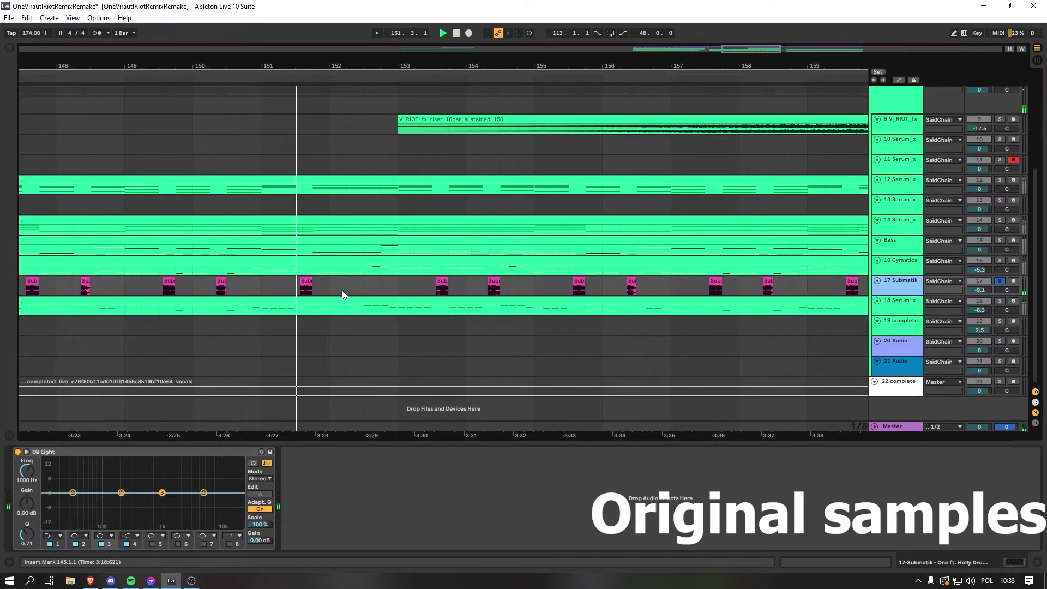
pyautogui.click(1001, 279)
pyautogui.moveTo(478, 70); pyautogui.dragTo(325, 229)
pyautogui.click(515, 387)
pyautogui.press('space')
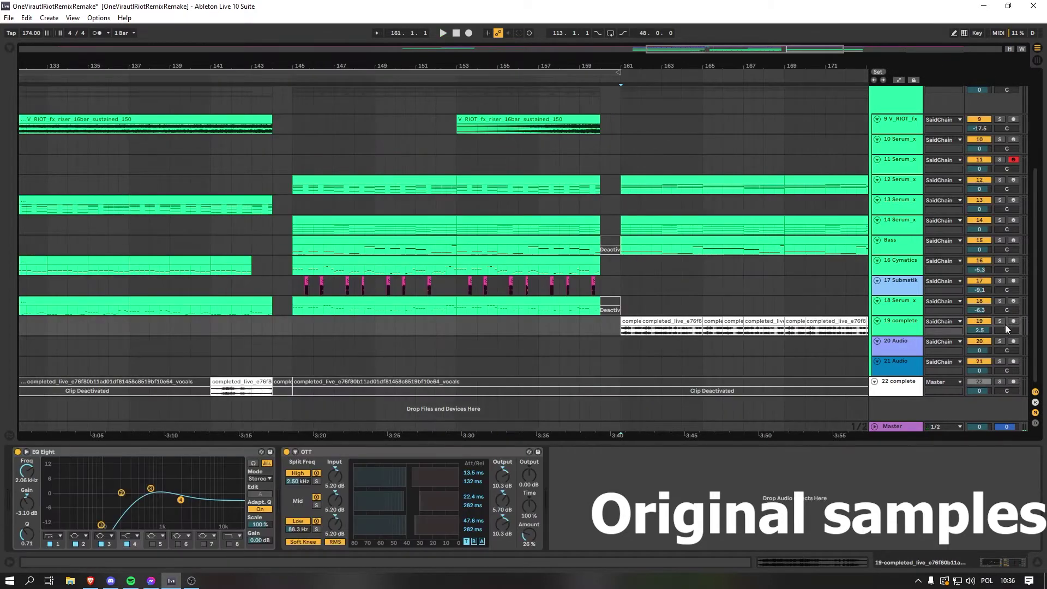
# Solo track 19 complete, play its vocal clips from bar 161, and turn the solo off
pyautogui.click(1000, 321)
pyautogui.press('space')
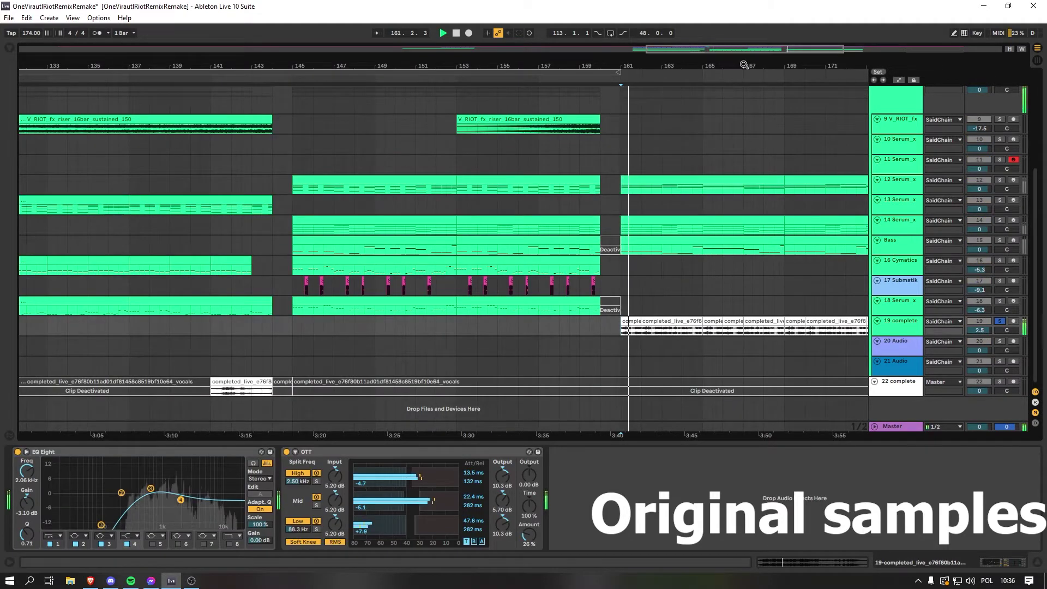
pyautogui.moveTo(611, 65); pyautogui.dragTo(583, 67)
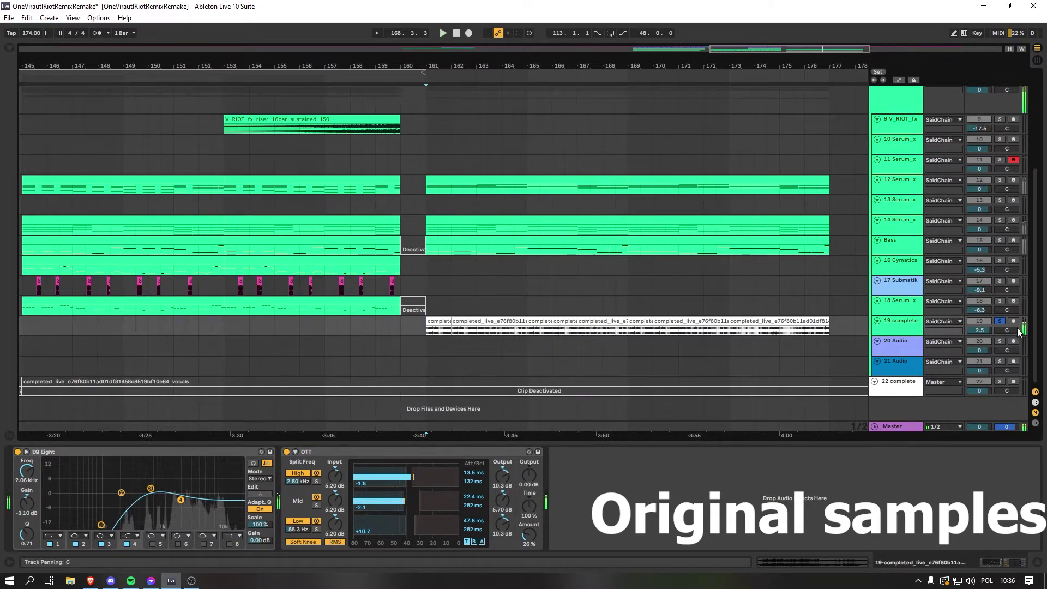
pyautogui.click(1000, 321)
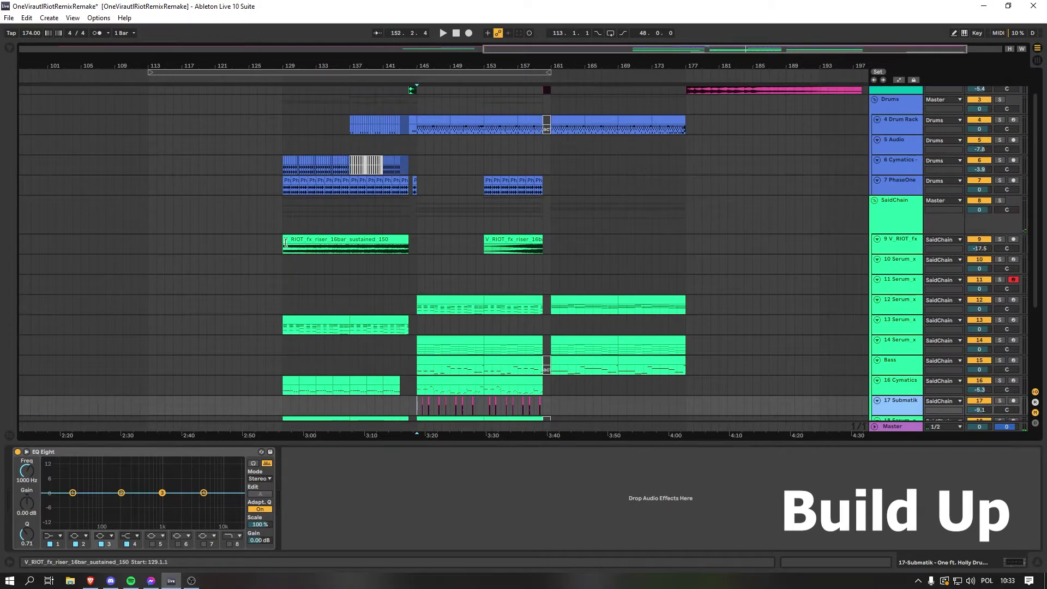
# Solo the Drums group and play the build-up from bar 129
pyautogui.scroll(2, 282, 245)
pyautogui.click(284, 159)
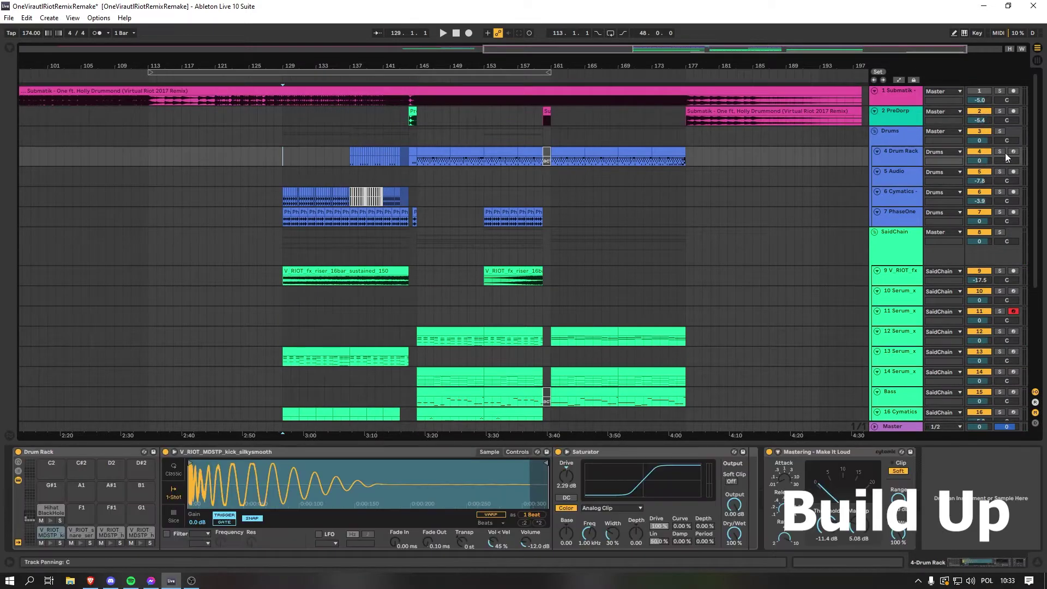
pyautogui.click(1000, 130)
pyautogui.press('space')
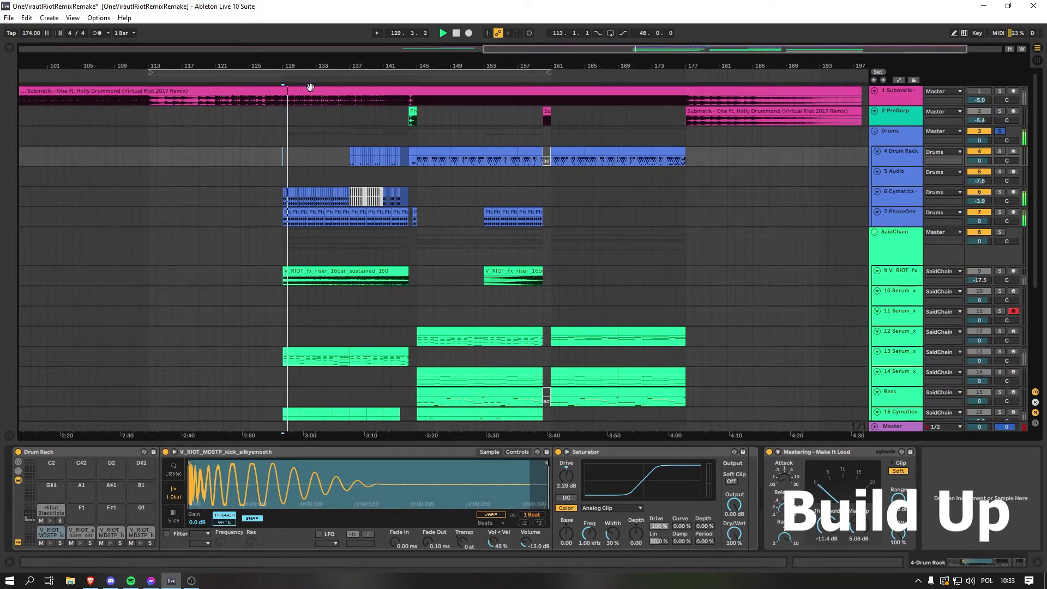
# Add the 9 V_RIOT_fx riser track to the soloed drums, listen through the build-up and stop playback
pyautogui.keyDown('ctrl'); pyautogui.click(1000, 271); pyautogui.keyUp('ctrl')
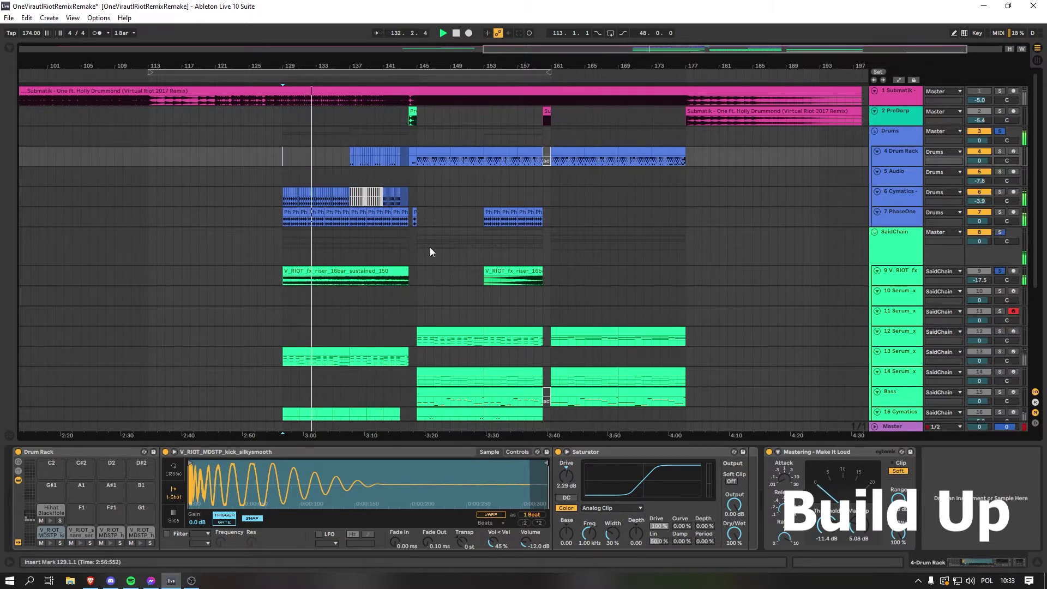
pyautogui.moveTo(356, 66); pyautogui.dragTo(619, 188)
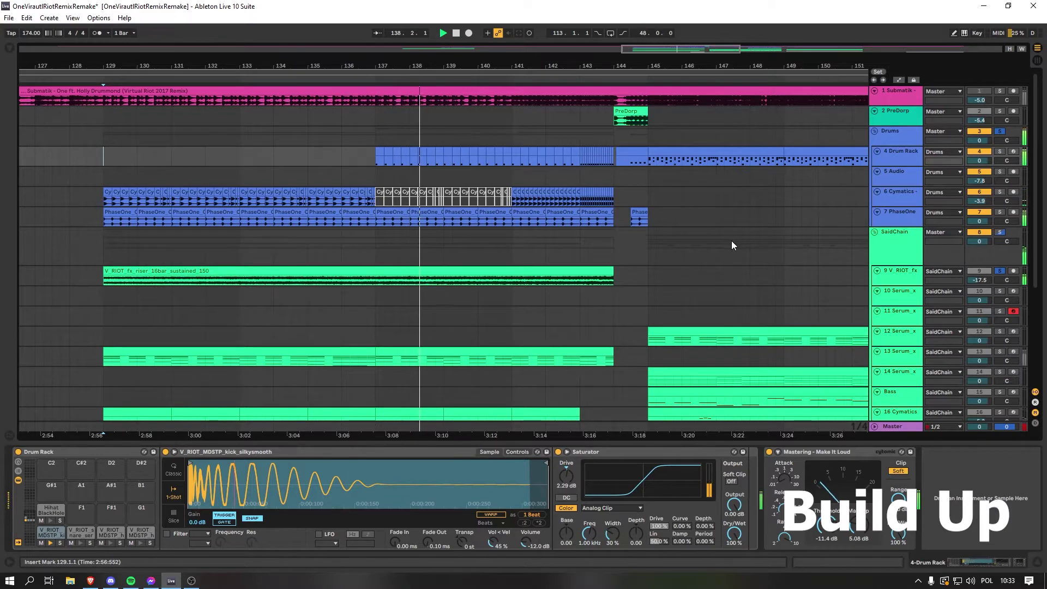
pyautogui.scroll(-1, 764, 258)
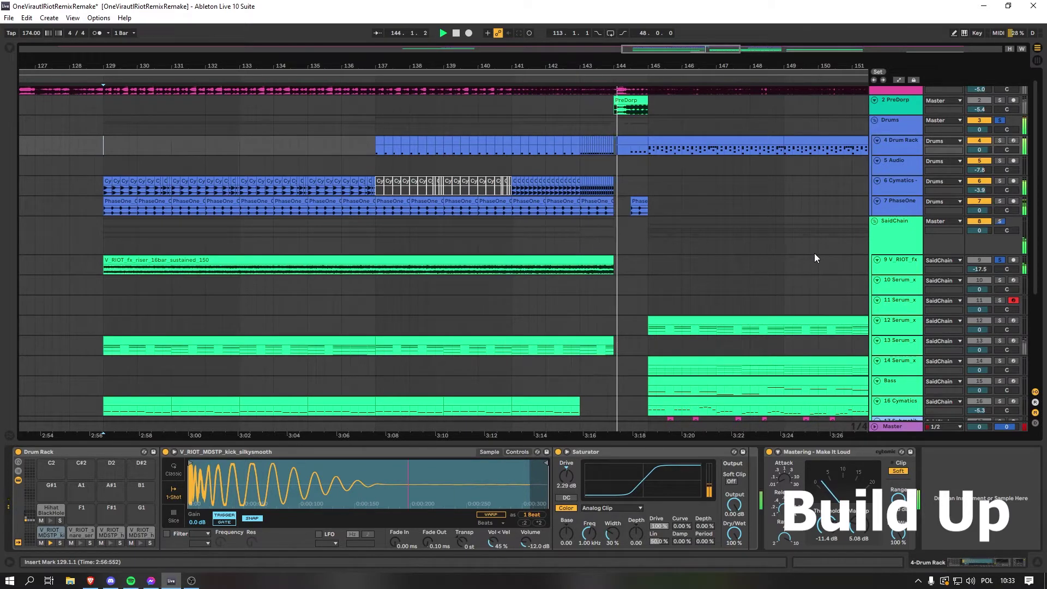
pyautogui.press('space')
# Solo the 13 Serum, 16 Cymatics and 18 Serum tracks and play the build-up from bar 129
pyautogui.scroll(-1, 712, 301)
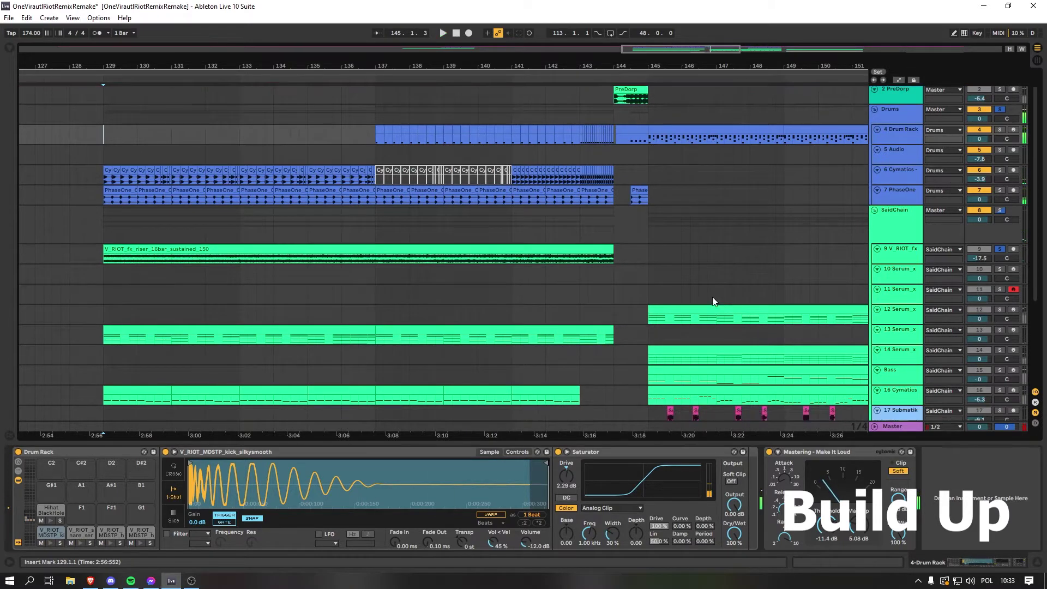
pyautogui.scroll(-6, 712, 302)
pyautogui.click(695, 332)
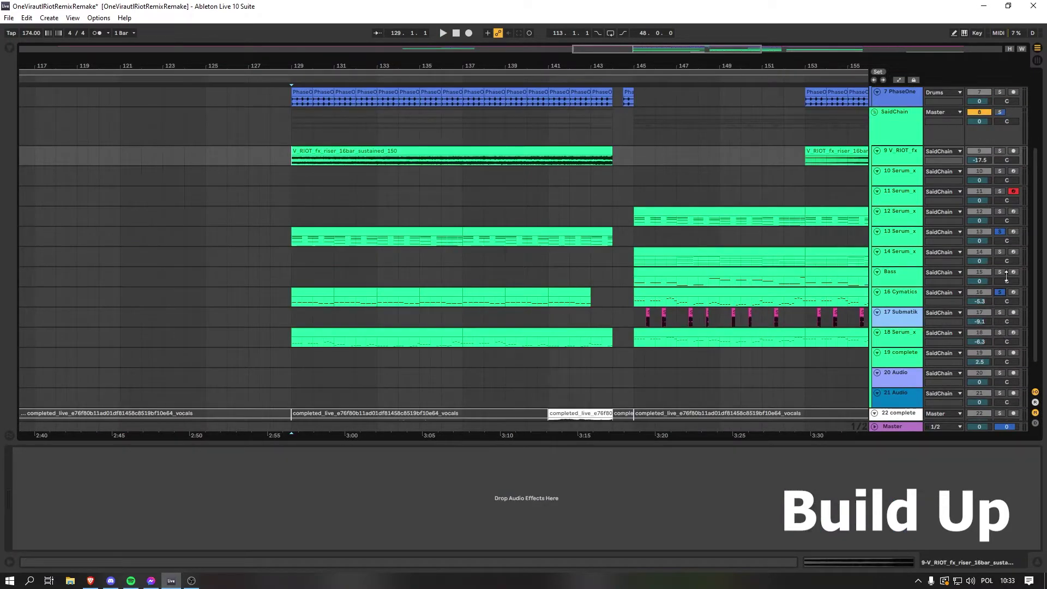
pyautogui.click(1000, 333)
pyautogui.press('space')
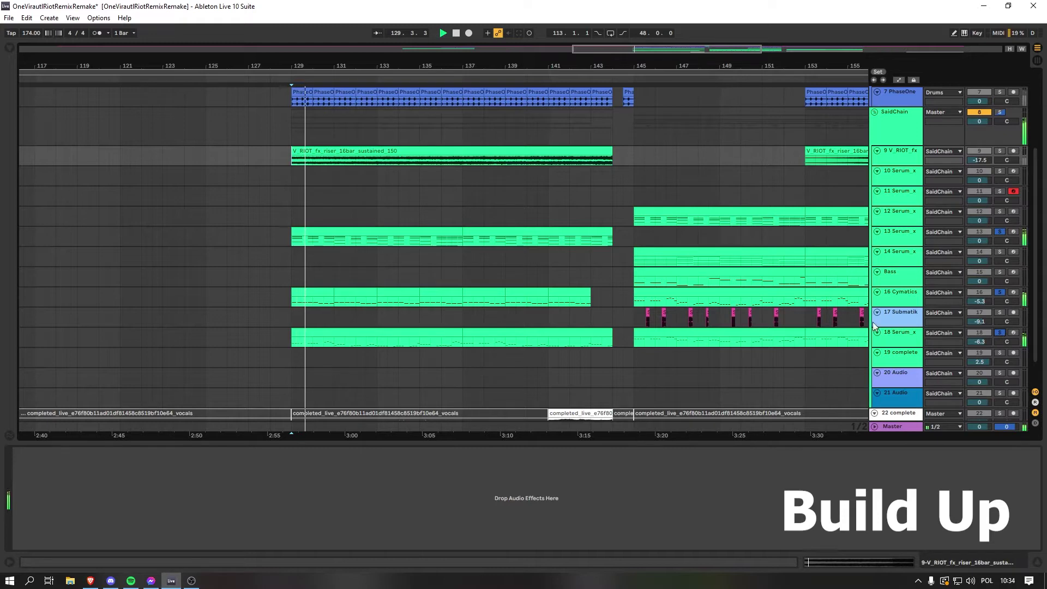
pyautogui.scroll(-2, 441, 274)
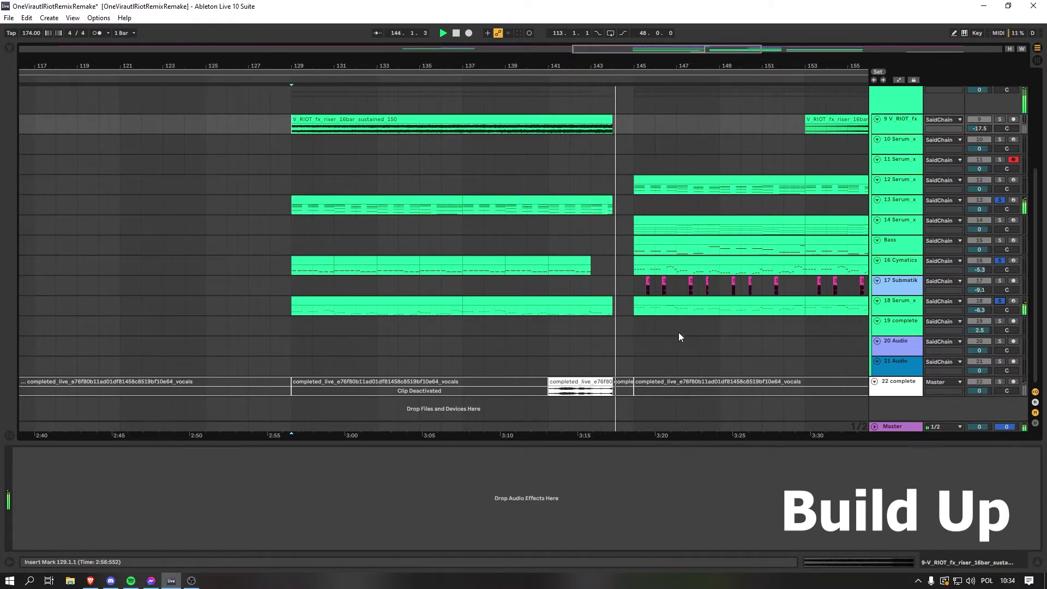
# Clear all track solos and play the full build-up mix from bar 129
pyautogui.scroll(1, 679, 335)
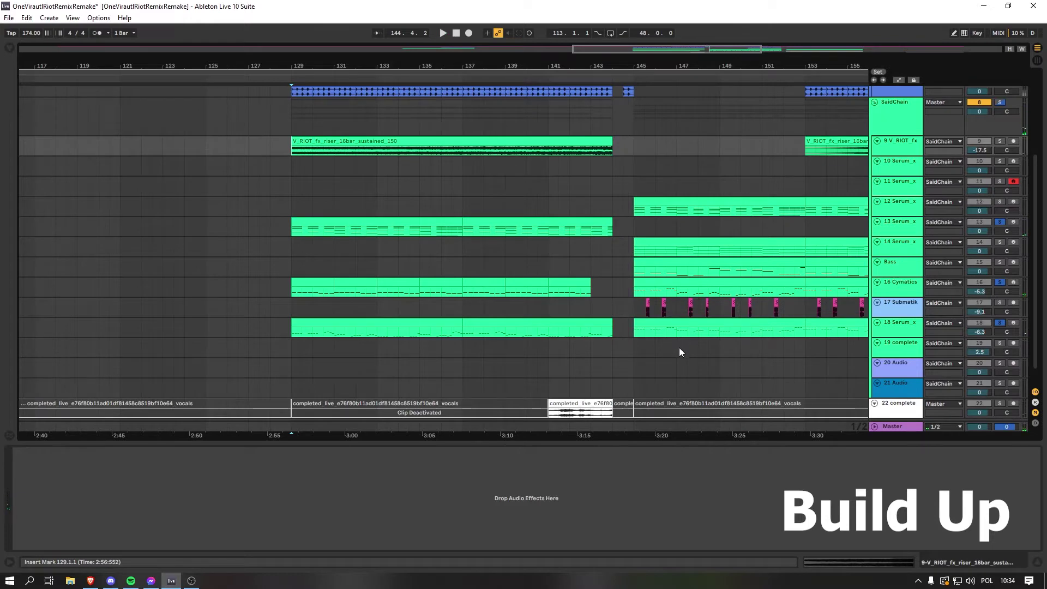
pyautogui.scroll(6, 679, 348)
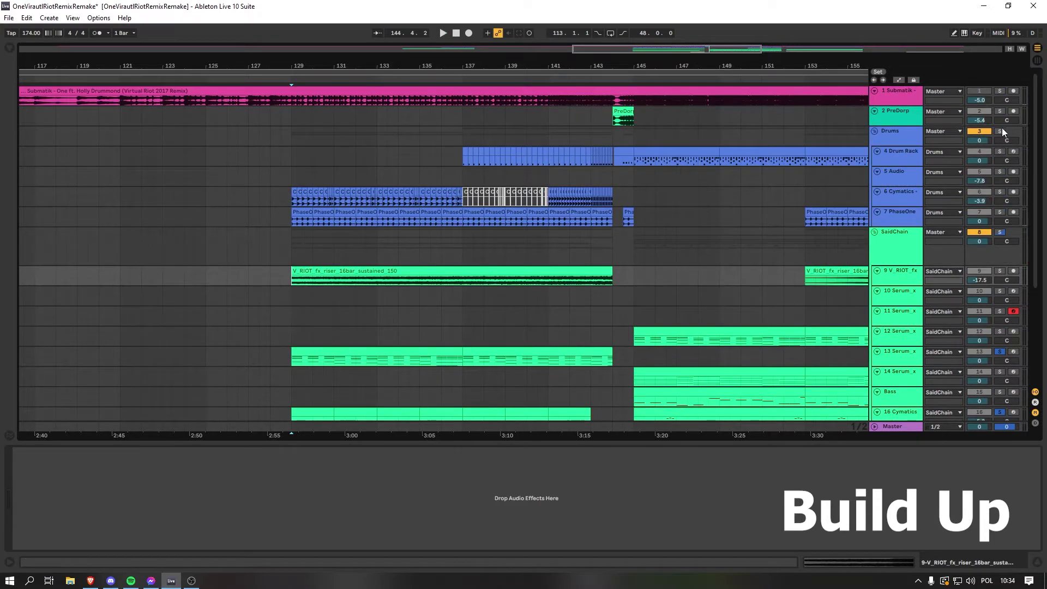
pyautogui.click(999, 132)
pyautogui.click(304, 140)
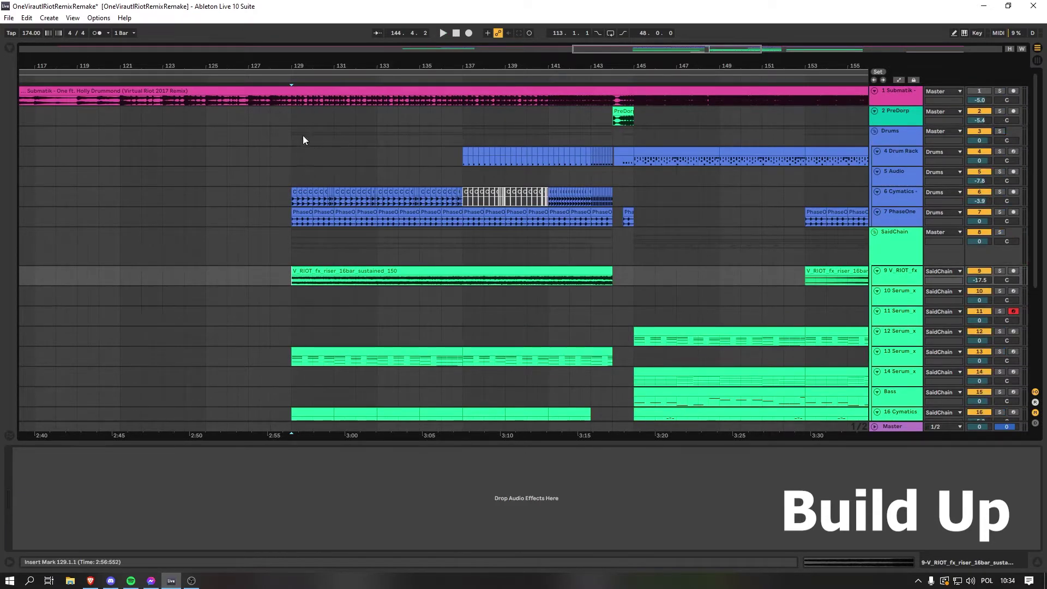
pyautogui.click(289, 111)
pyautogui.press('space')
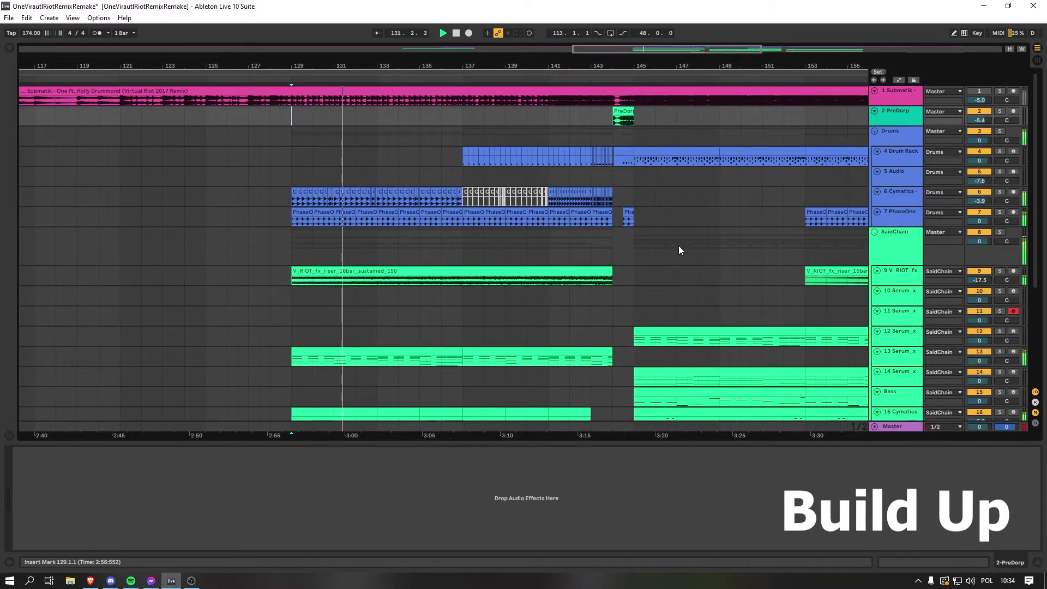
pyautogui.scroll(-2, 679, 246)
pyautogui.scroll(-5, 679, 246)
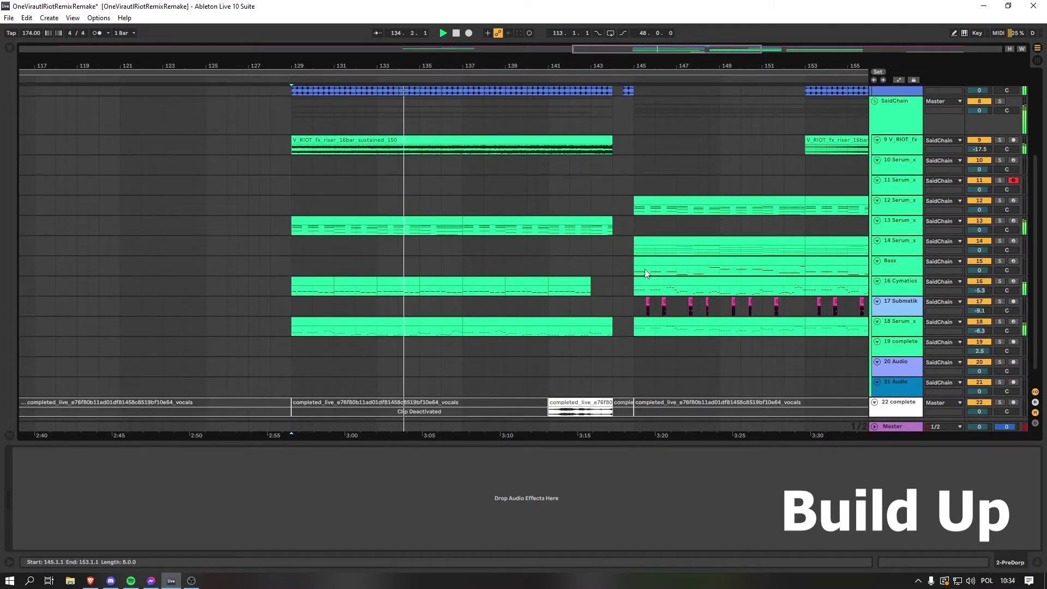
pyautogui.scroll(2, 640, 307)
# Show the device chain of track 13 Serum, view its Serum synth patch and close the plugin window
pyautogui.click(828, 256)
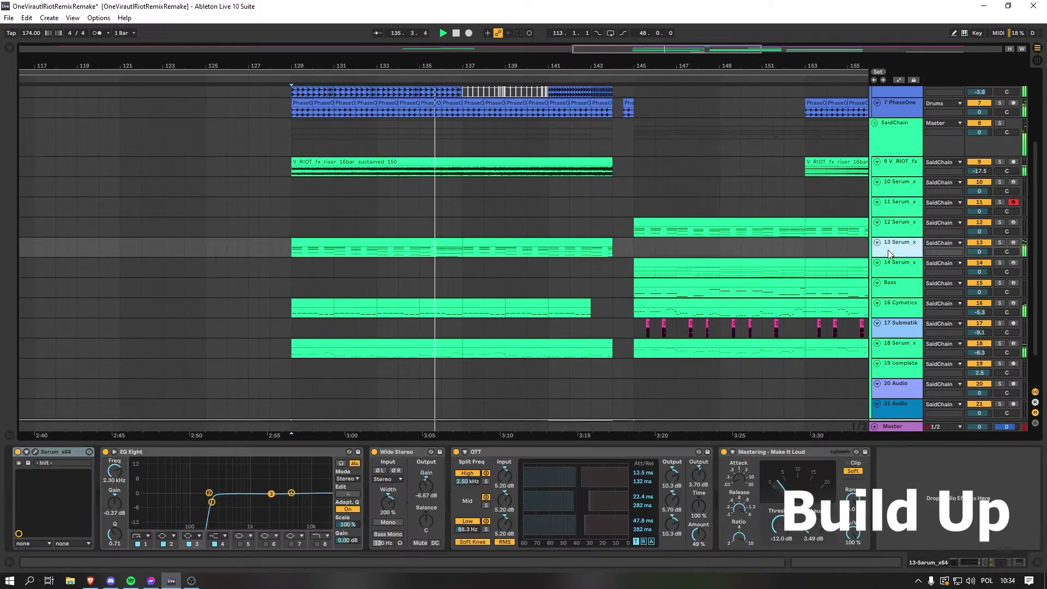
pyautogui.click(35, 452)
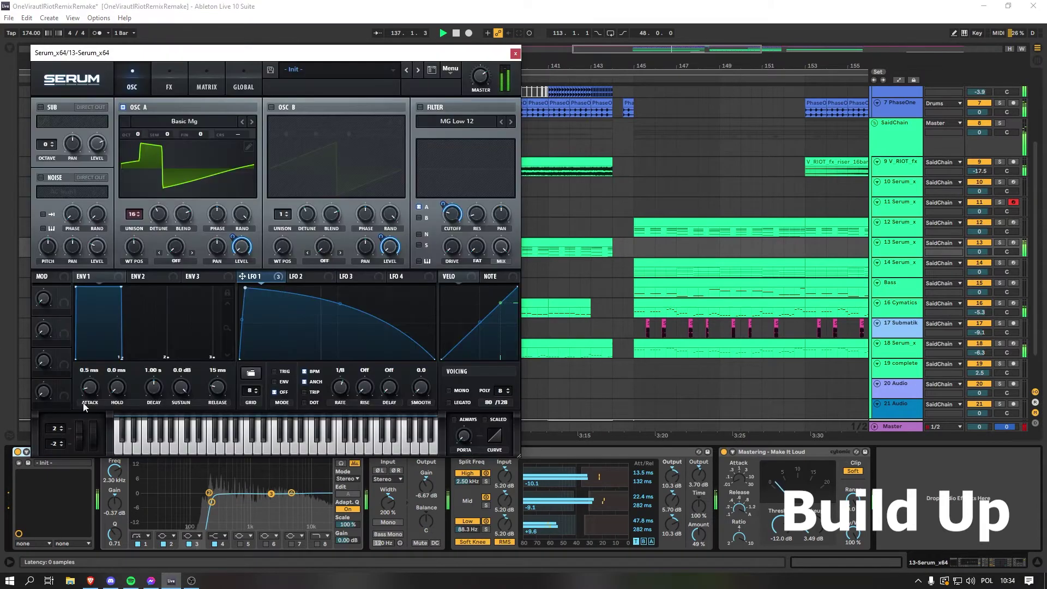
pyautogui.click(515, 53)
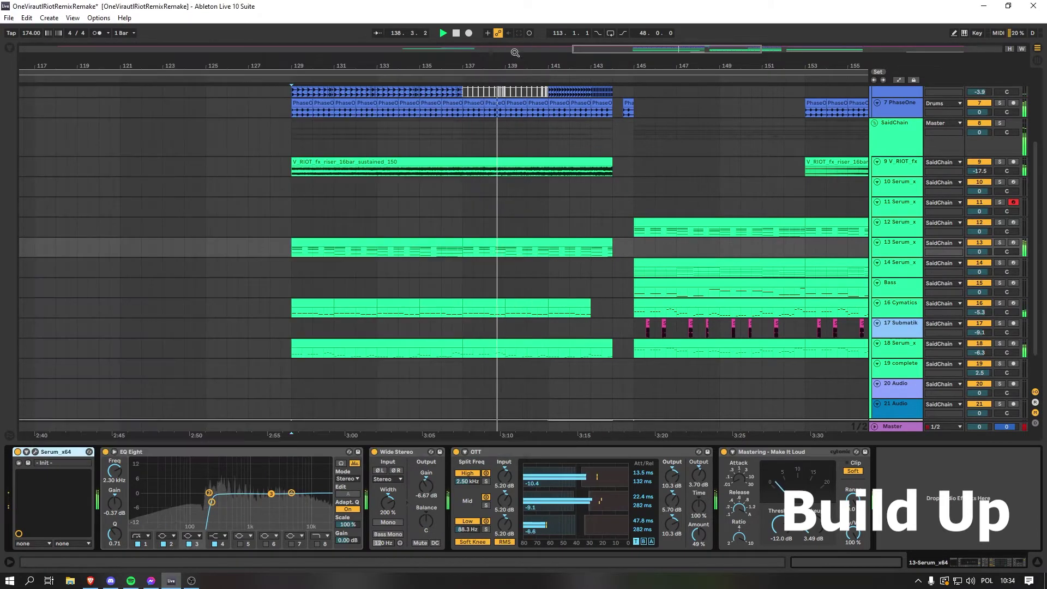
# Show the 16 Cymatics track's sampler and effects chain while the build-up plays to its end at bar 145
pyautogui.click(674, 186)
pyautogui.click(911, 309)
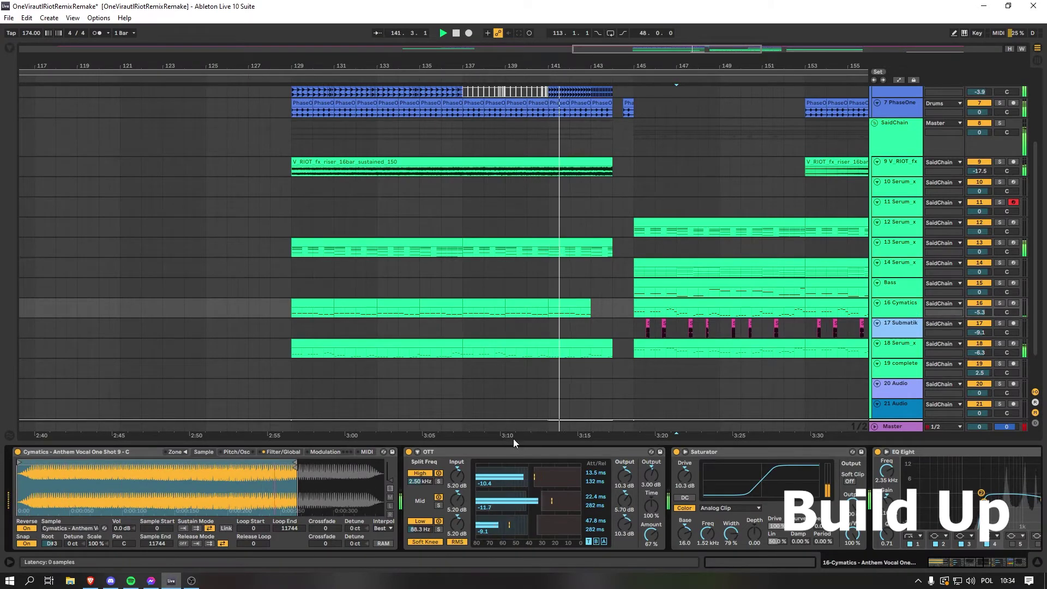
pyautogui.moveTo(665, 66); pyautogui.dragTo(607, 158)
pyautogui.scroll(3, 631, 294)
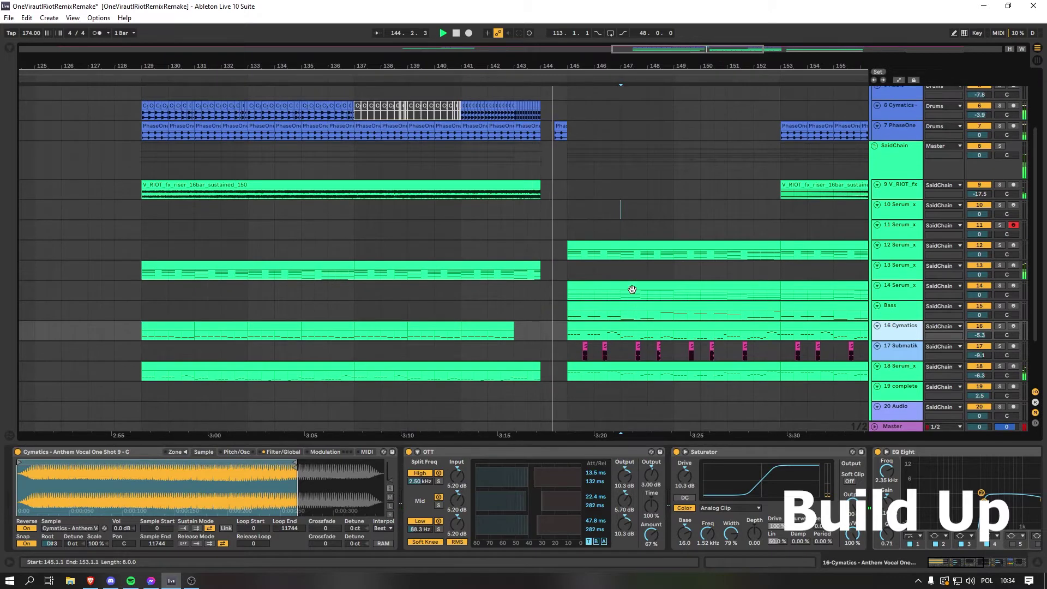
pyautogui.scroll(-2, 631, 289)
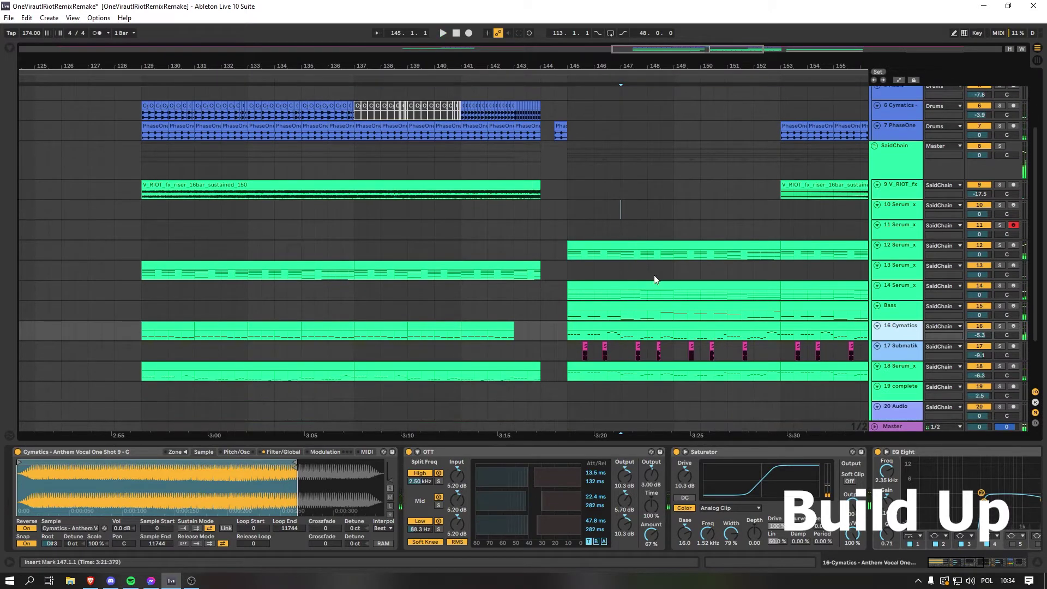
# Solo the 4 Drum Rack track and play the drop's drums from bar 145
pyautogui.press('-')
pyautogui.scroll(4, 501, 304)
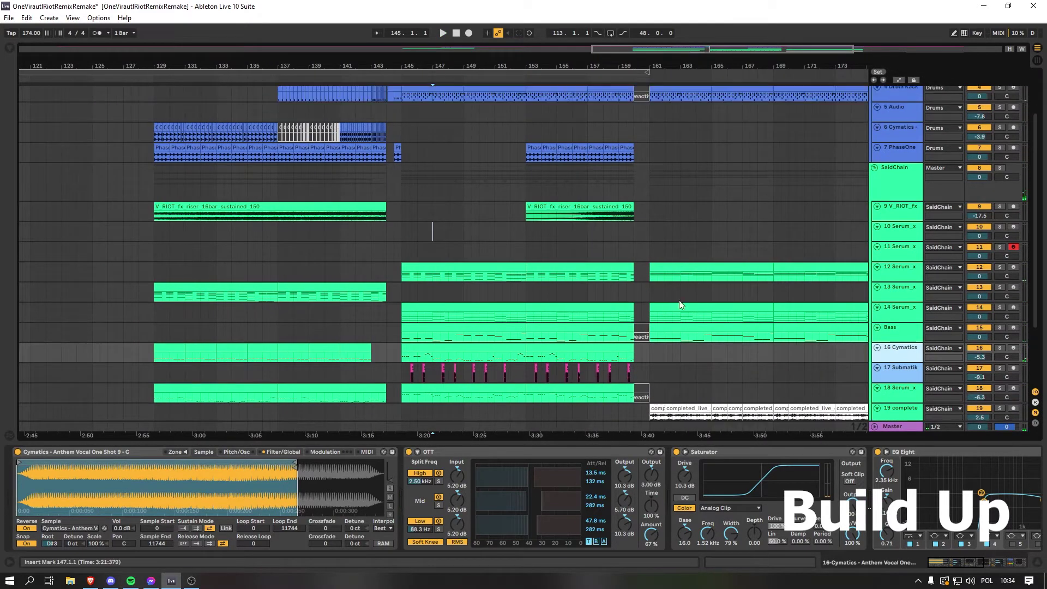
pyautogui.click(995, 151)
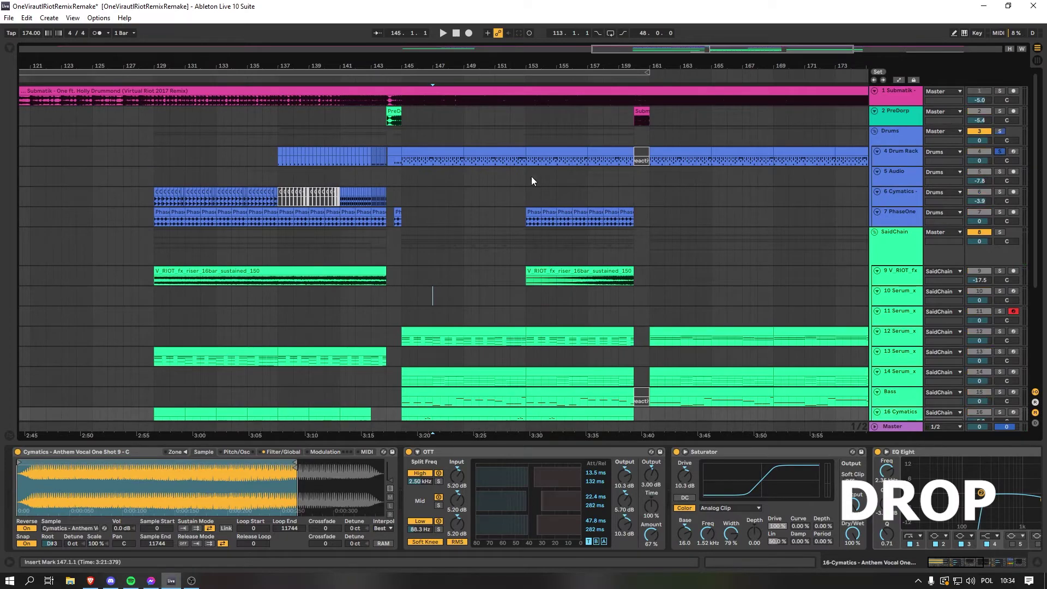
pyautogui.click(402, 160)
pyautogui.press('space')
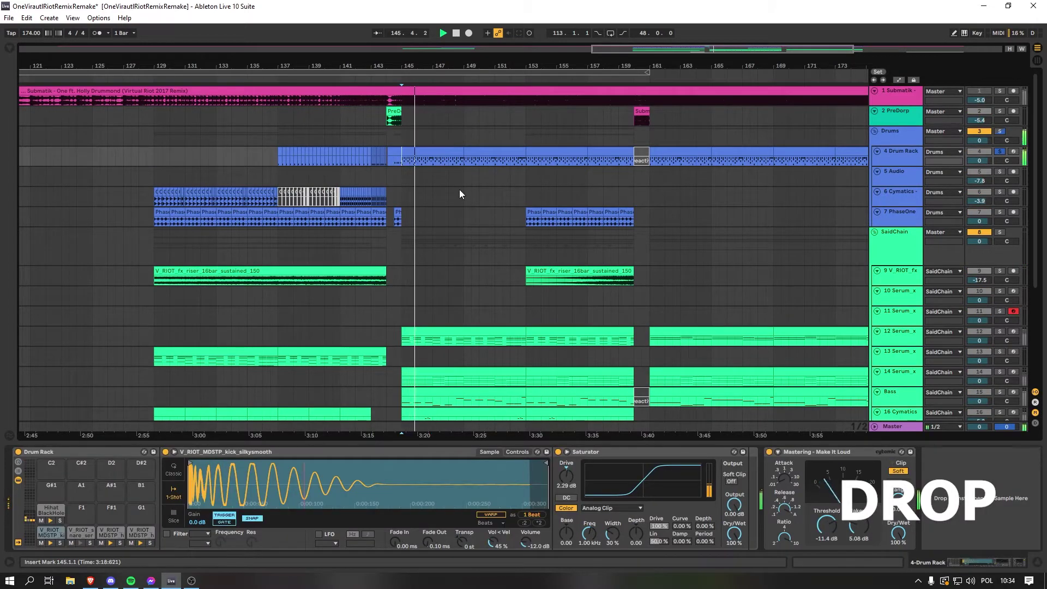
pyautogui.moveTo(448, 71); pyautogui.dragTo(543, 188)
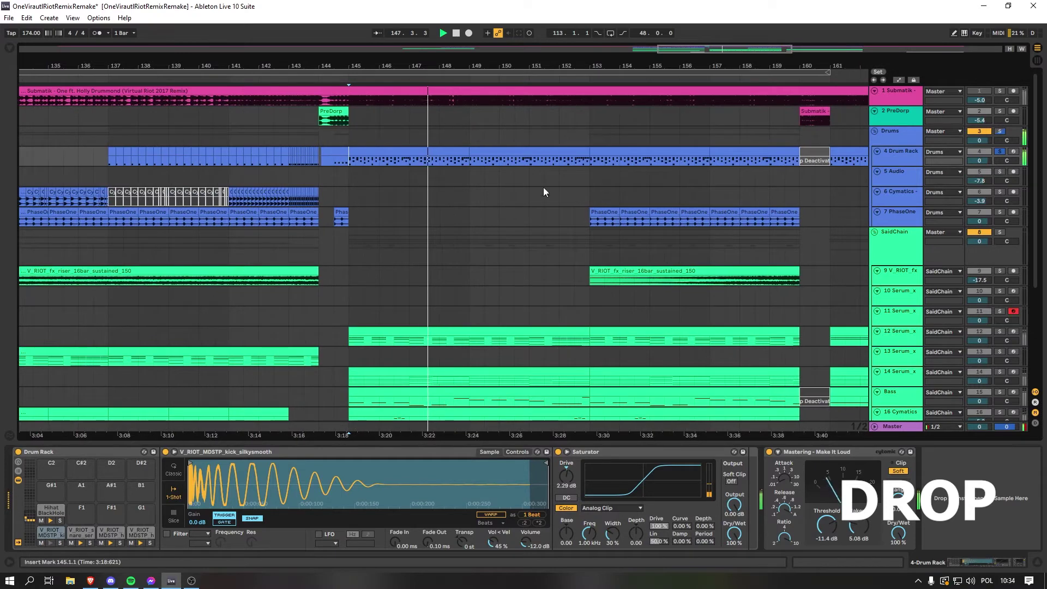
# Add the 7 PhaseOne clap and 9 V_RIOT_fx riser tracks to the solo and play from bar 153
pyautogui.click(572, 194)
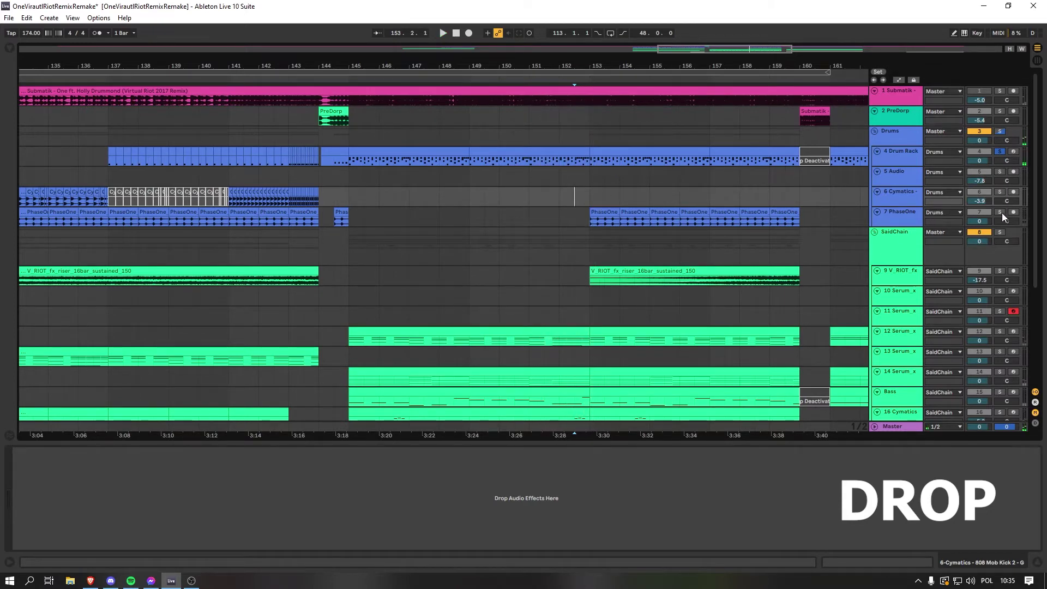
pyautogui.press('space')
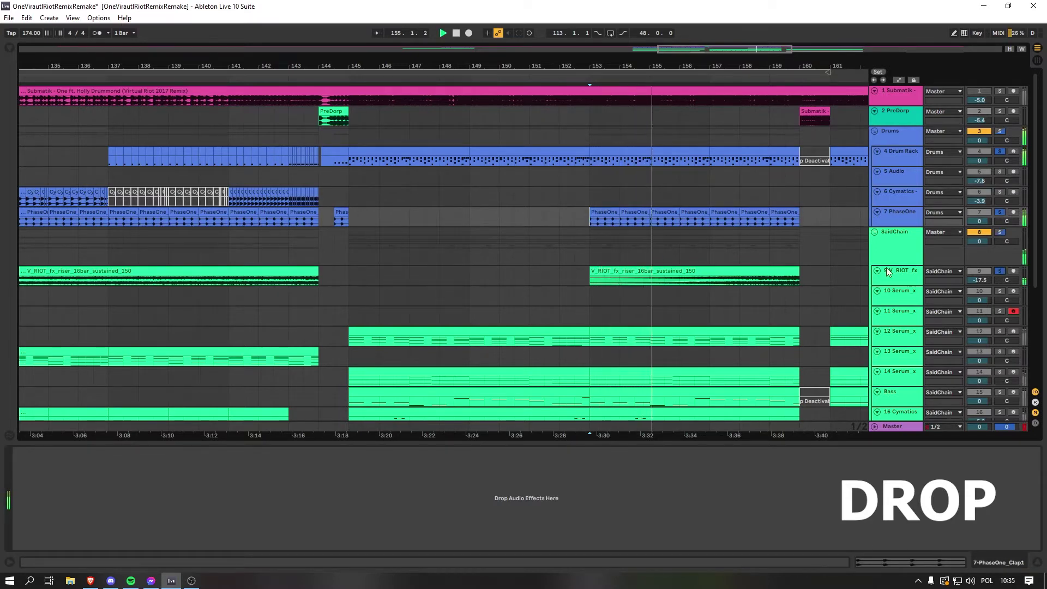
pyautogui.moveTo(793, 65); pyautogui.dragTo(562, 66)
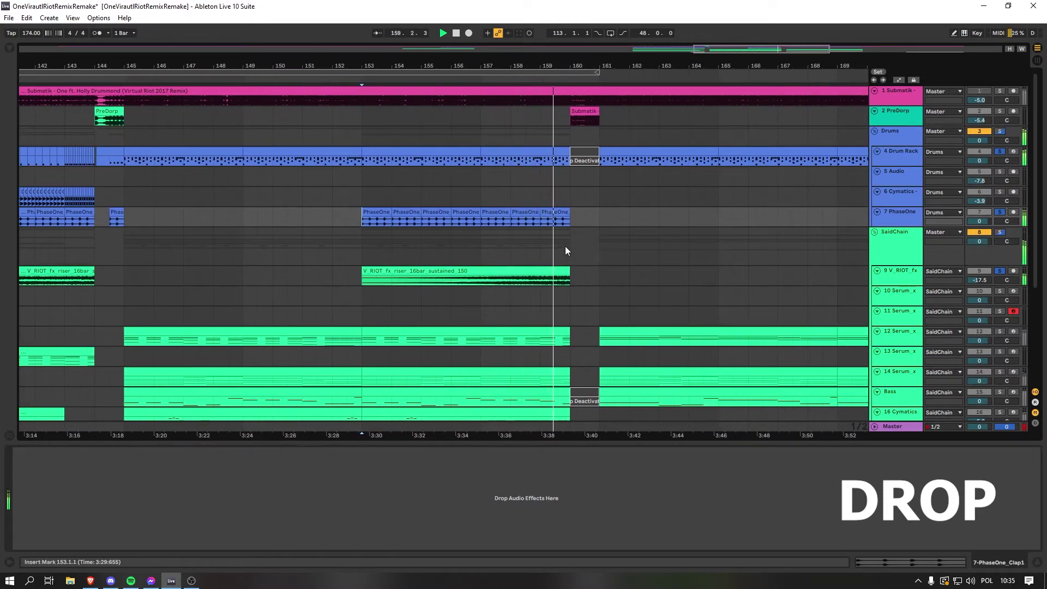
# Solo the 12 Serum track on its own within the SaidChain group and play the drop from bar 145
pyautogui.scroll(-5, 307, 260)
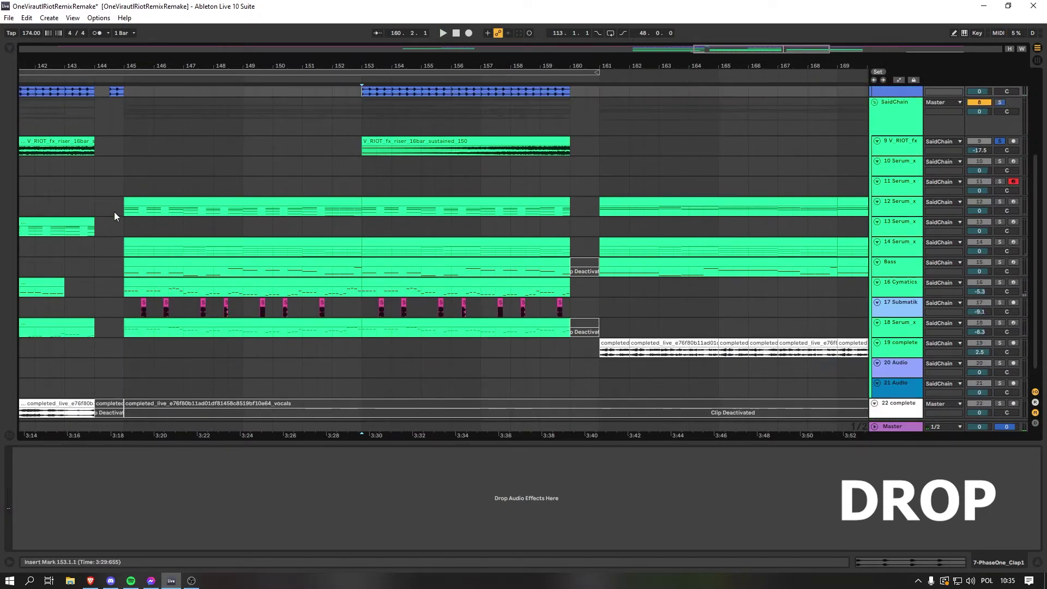
pyautogui.click(115, 215)
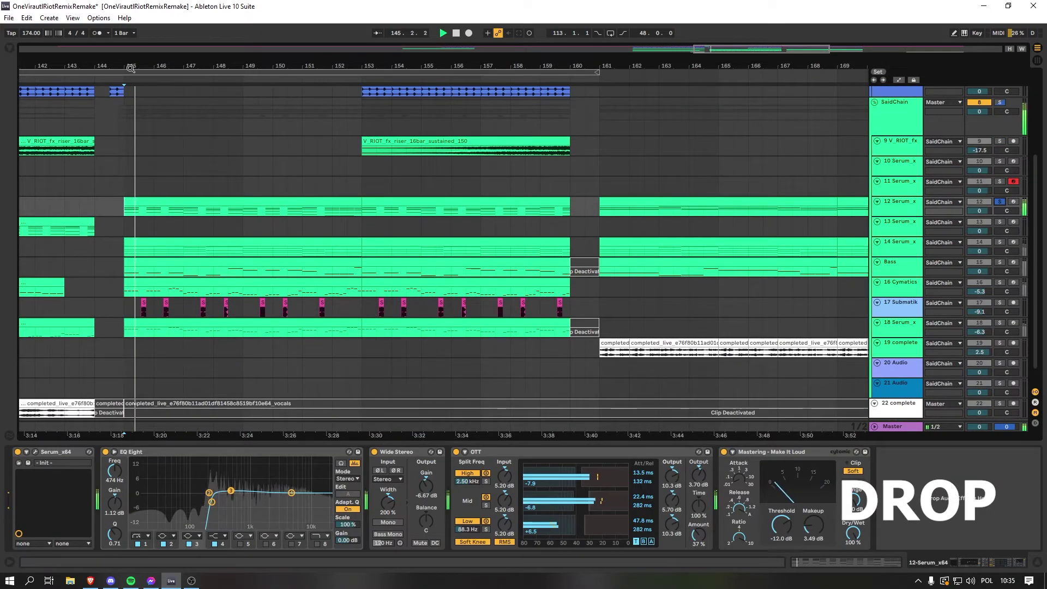
pyautogui.press('+')
pyautogui.press('+')
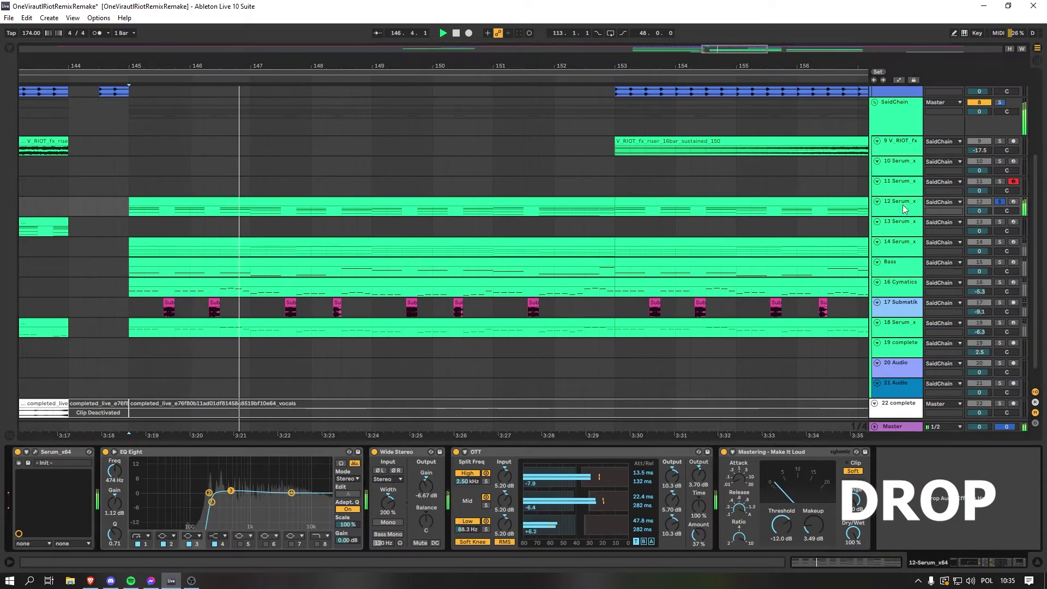
# Show the 12 Serum track's synth effects and oscillator pages while the drop plays, closing the plug-in at the end
pyautogui.click(34, 452)
pyautogui.click(168, 88)
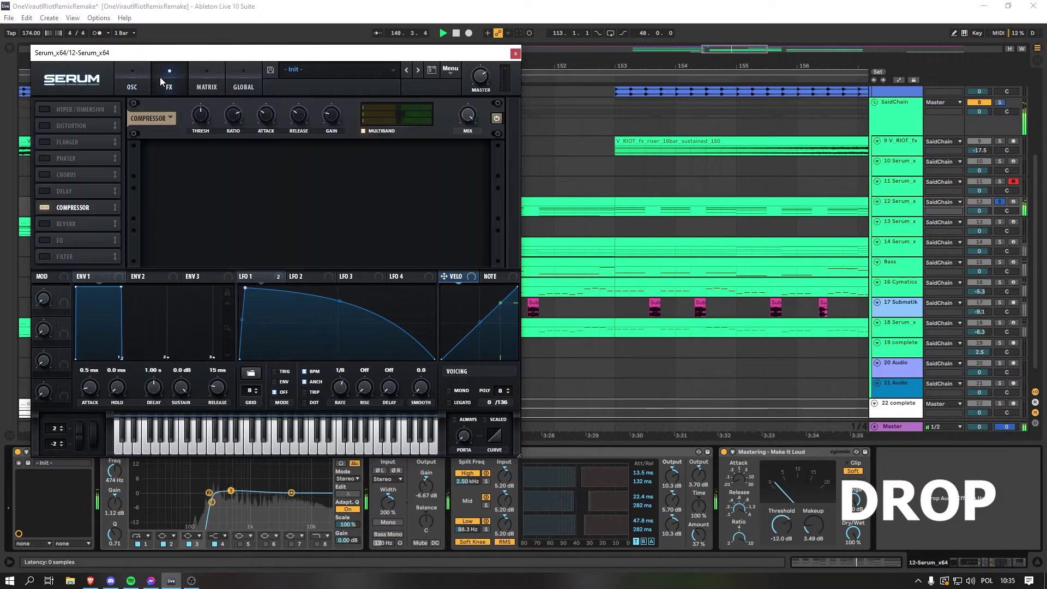
pyautogui.click(126, 78)
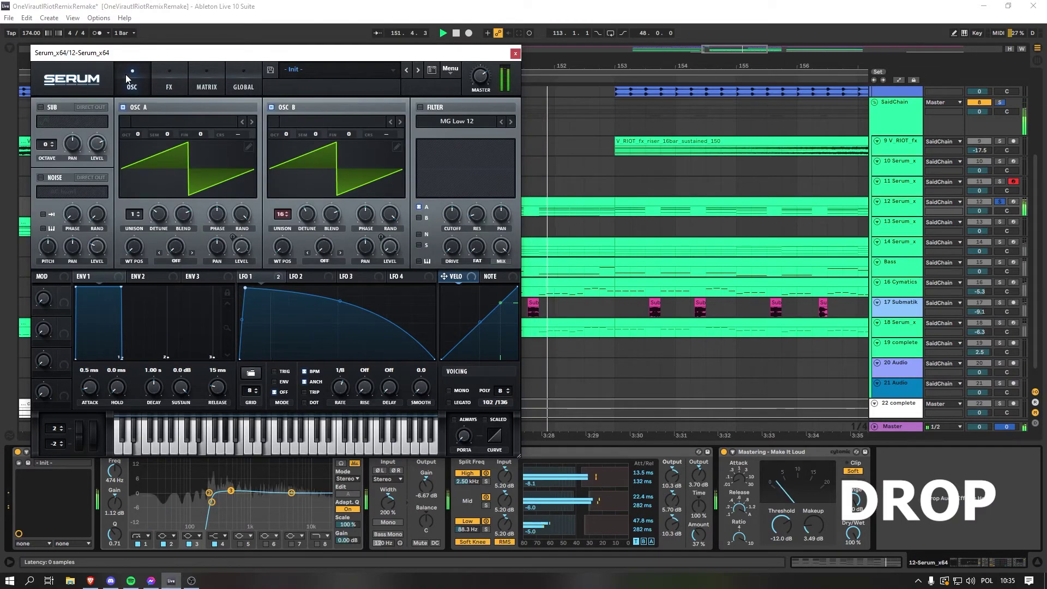
pyautogui.click(515, 53)
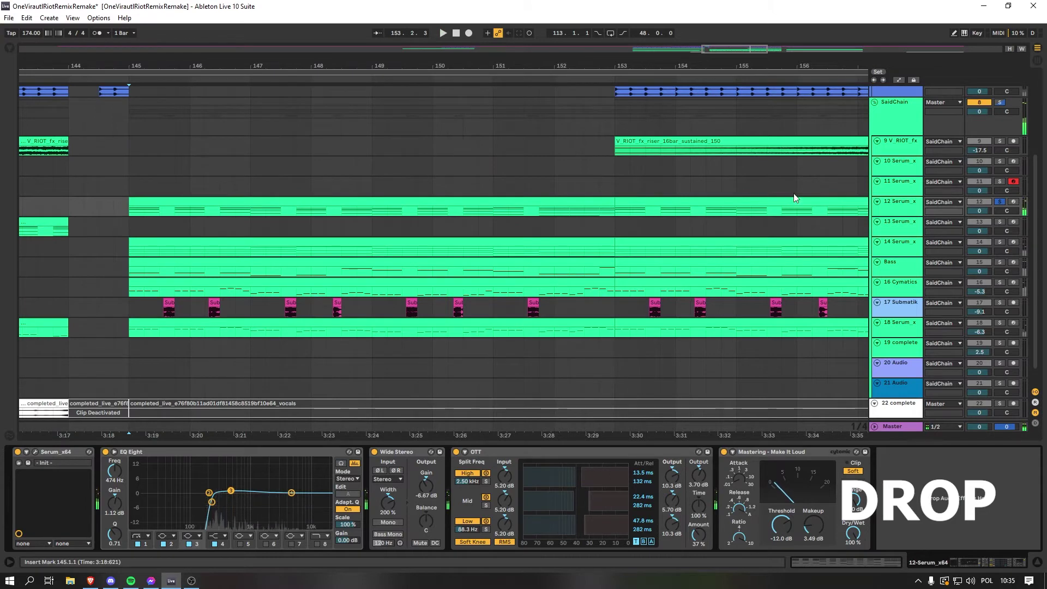
# Solo the 14 Serum track, play it from bar 145 and look through its device chain from the Arpeggiator to the last EQ Eight
pyautogui.click(1000, 243)
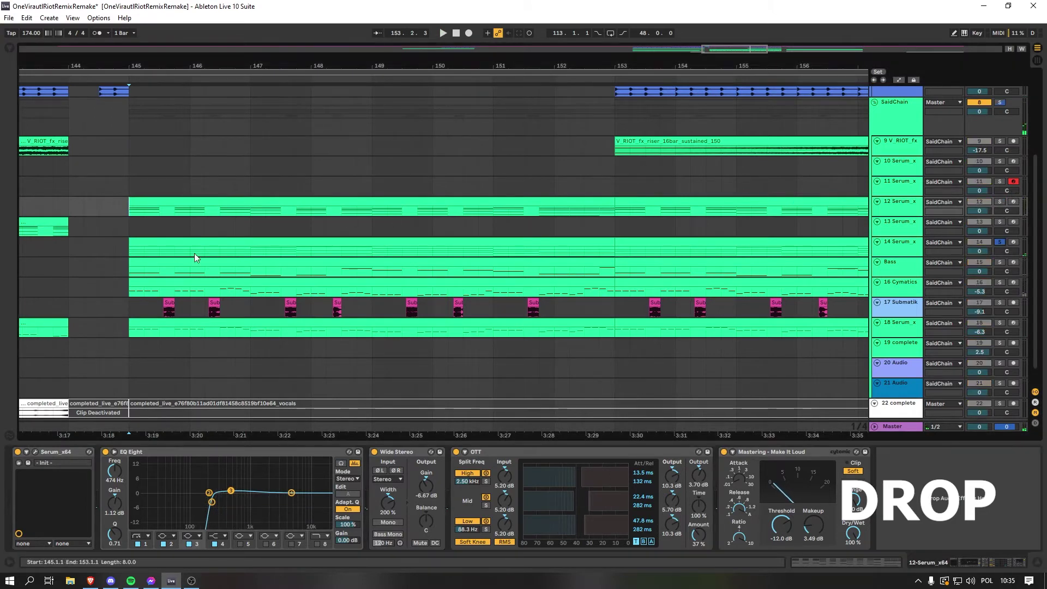
pyautogui.press('space')
pyautogui.click(131, 253)
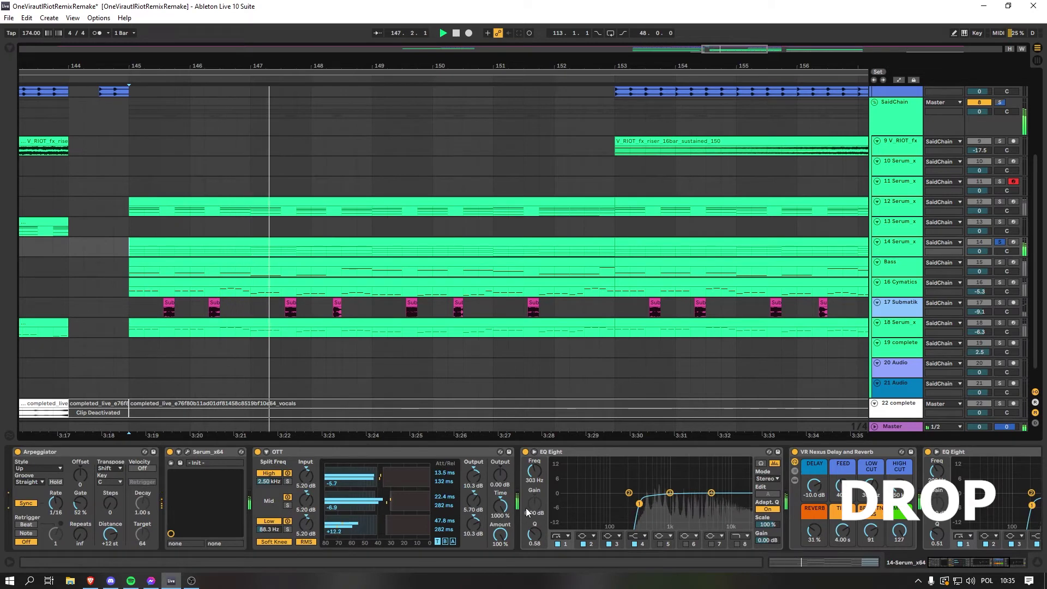
pyautogui.scroll(-2, 525, 509)
pyautogui.scroll(-5, 526, 507)
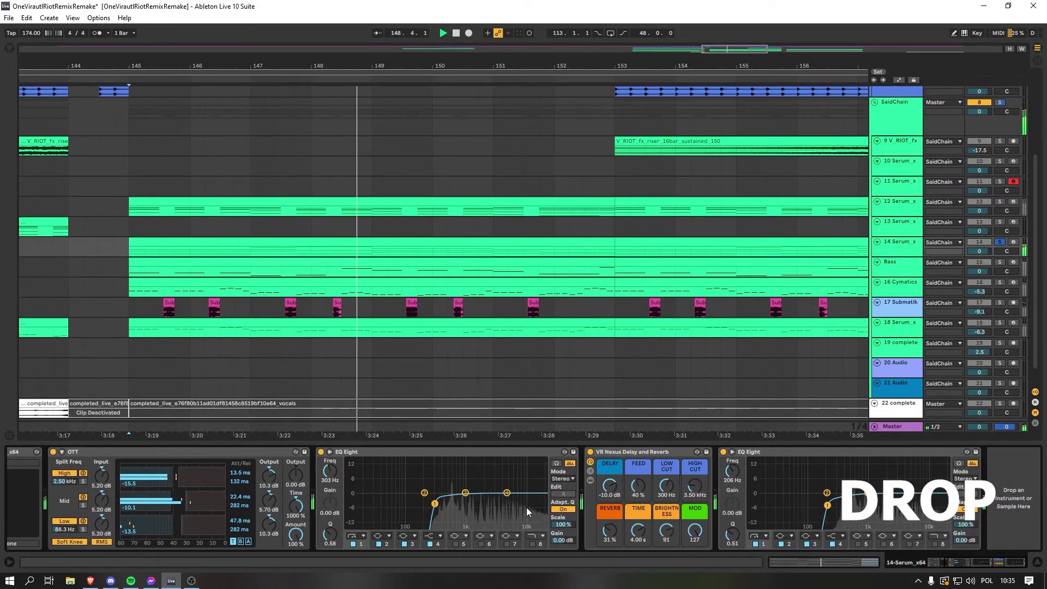
pyautogui.scroll(7, 526, 508)
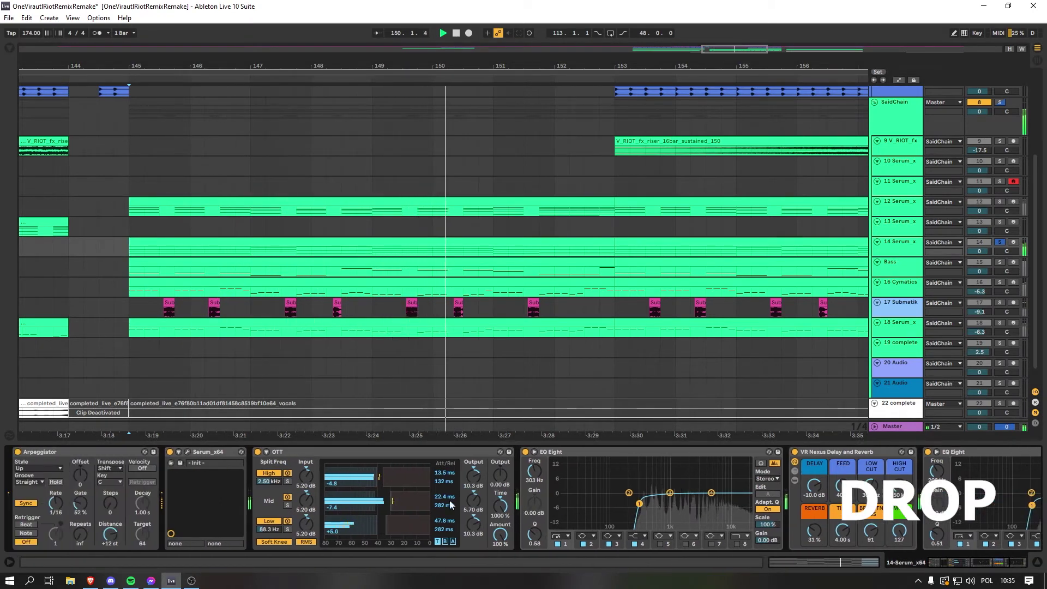
# Show the 14 Serum track's synth oscillator and effects pages during playback and close the plug-in
pyautogui.click(187, 452)
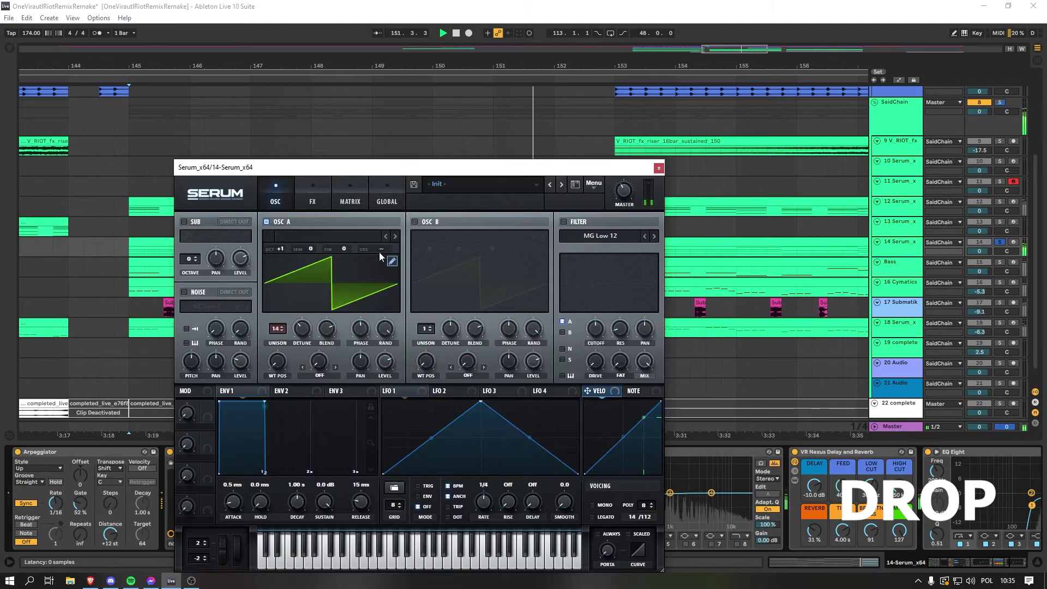
pyautogui.click(312, 201)
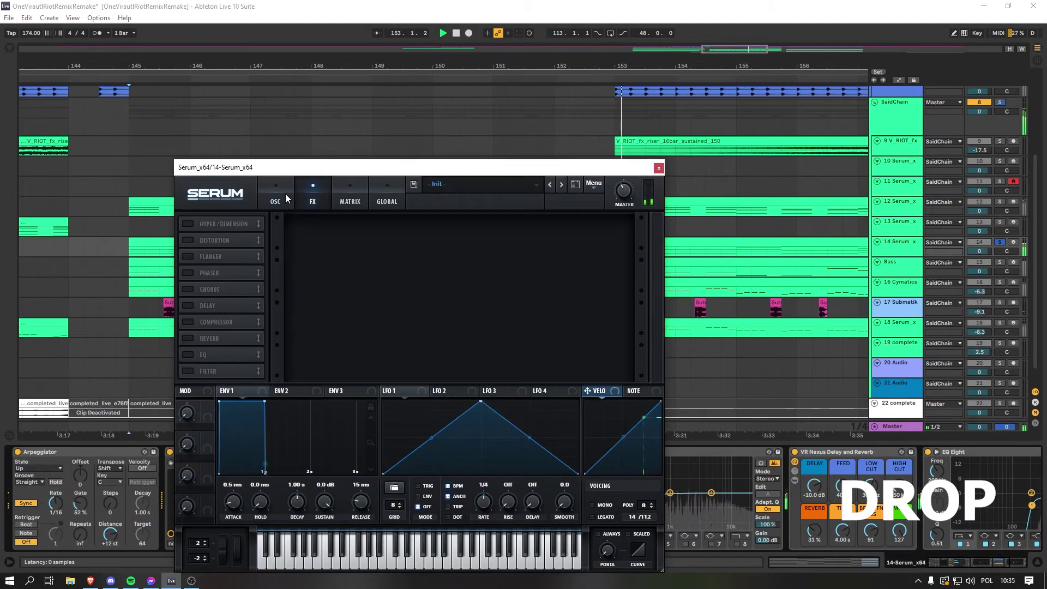
pyautogui.click(278, 201)
pyautogui.click(658, 168)
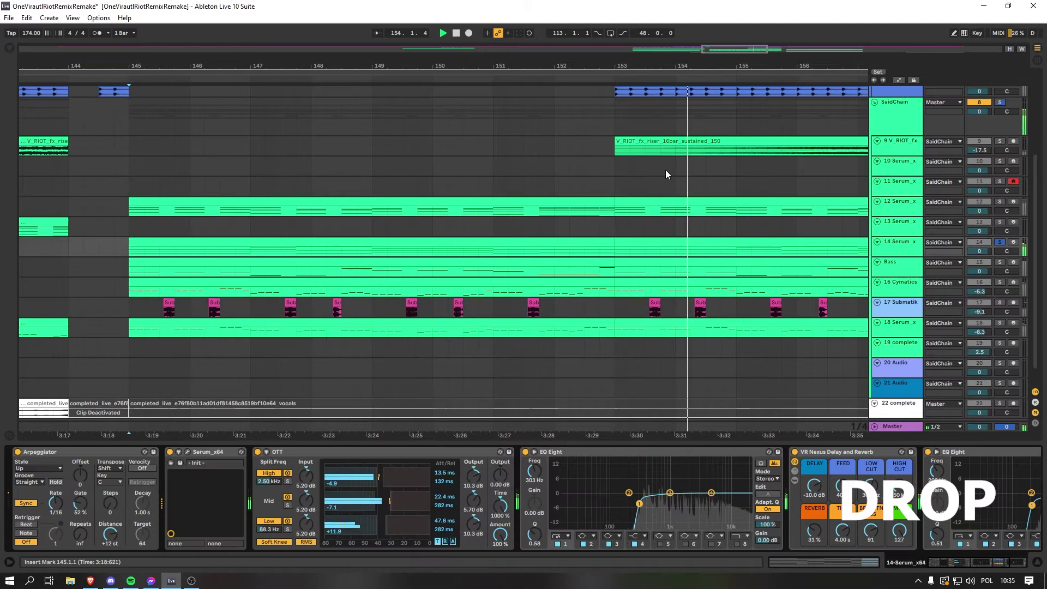
# Solo the Bass track, play it from bar 145 and show its Serum oscillator page
pyautogui.click(1000, 262)
pyautogui.click(131, 272)
pyautogui.press('space')
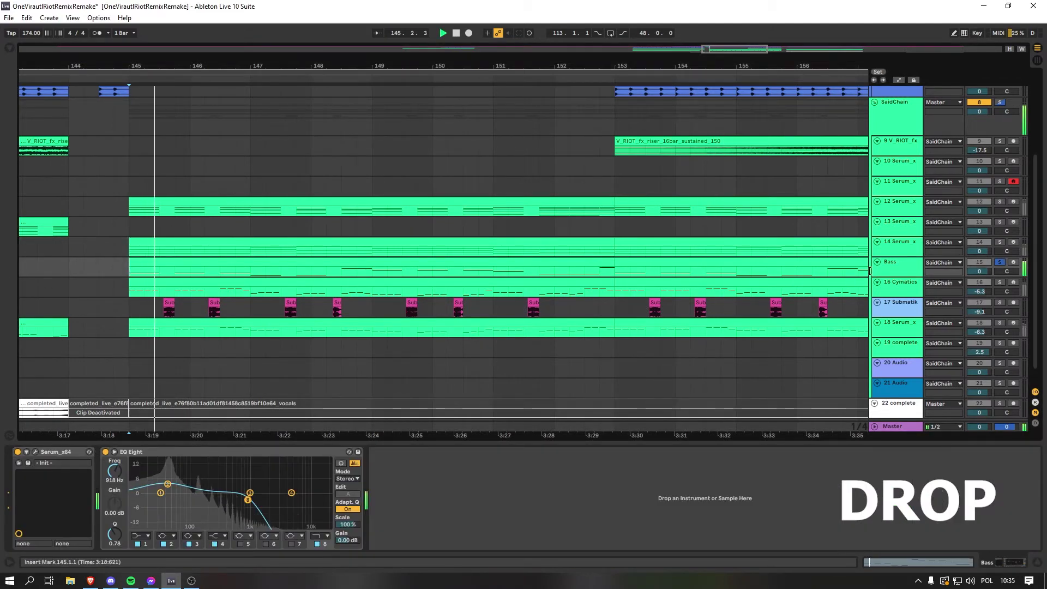
pyautogui.click(35, 452)
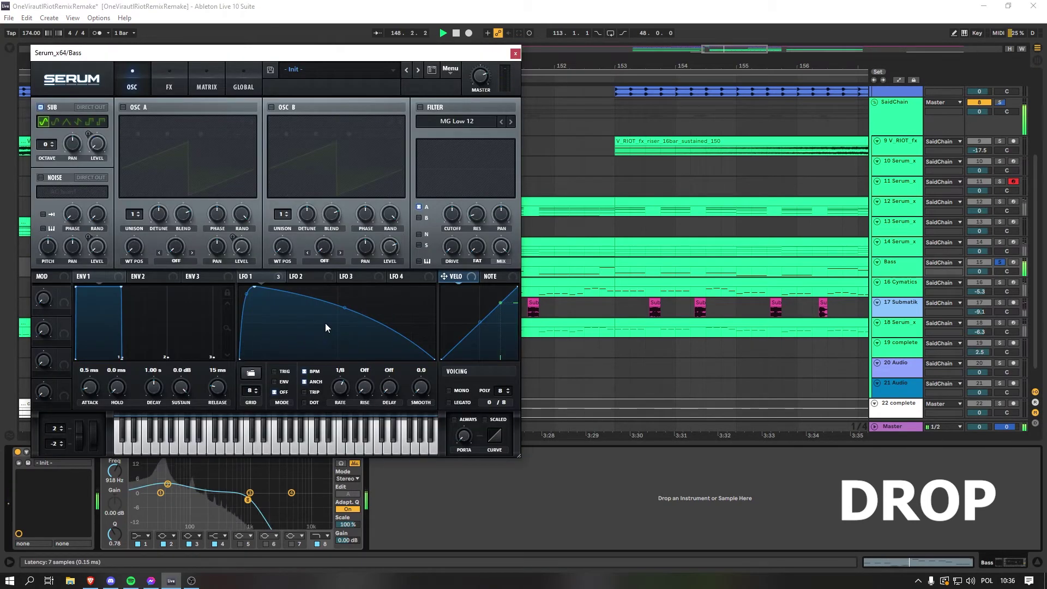
pyautogui.click(515, 54)
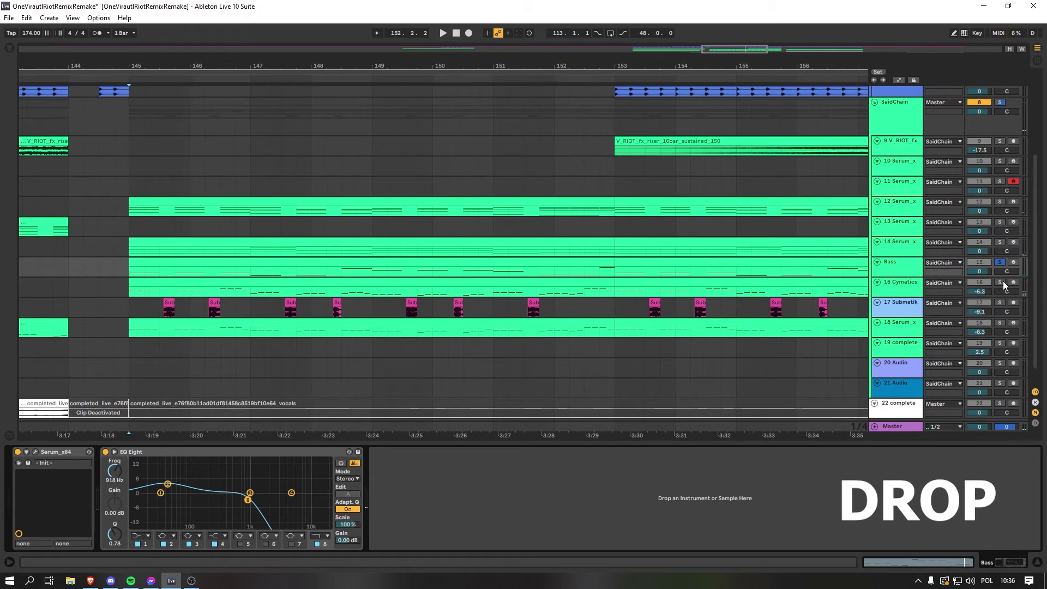
# Solo the 16 Cymatics track, play it from bar 145 and look through its chain from the sampler to the Auto Filter
pyautogui.click(1002, 282)
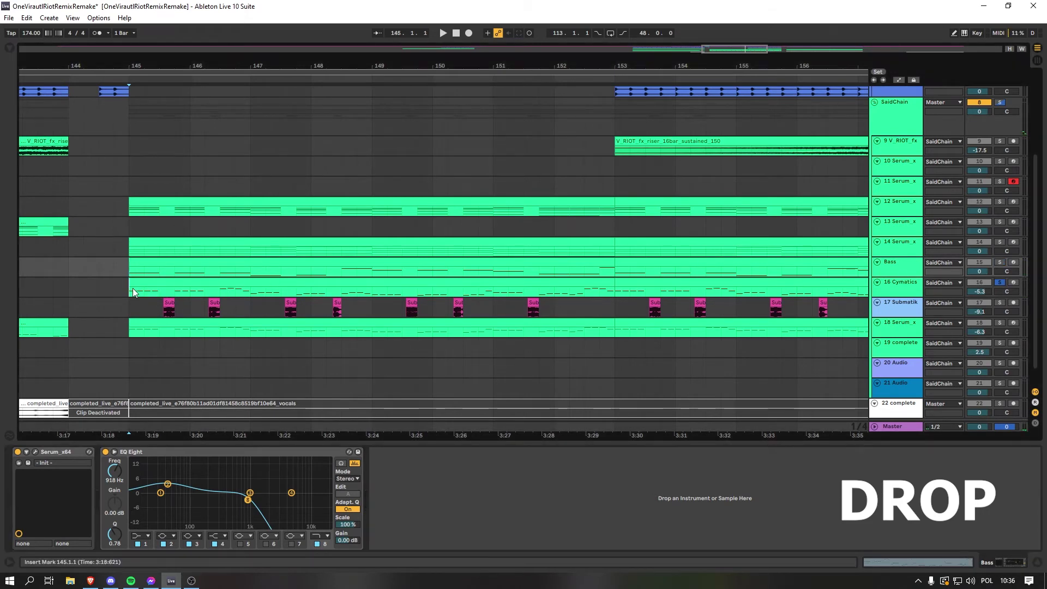
pyautogui.click(132, 292)
pyautogui.press('space')
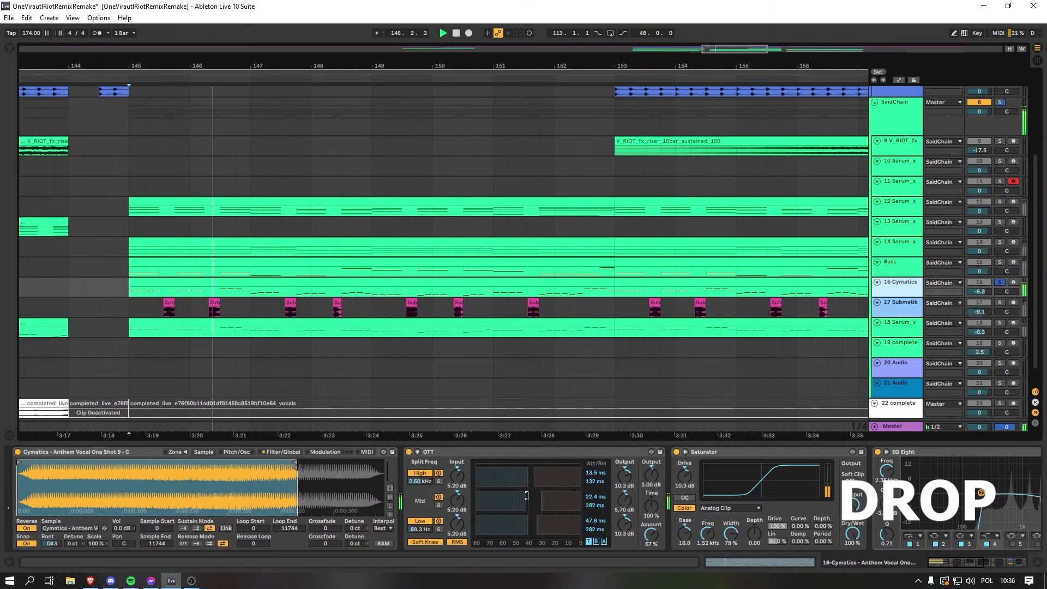
pyautogui.scroll(-10, 527, 496)
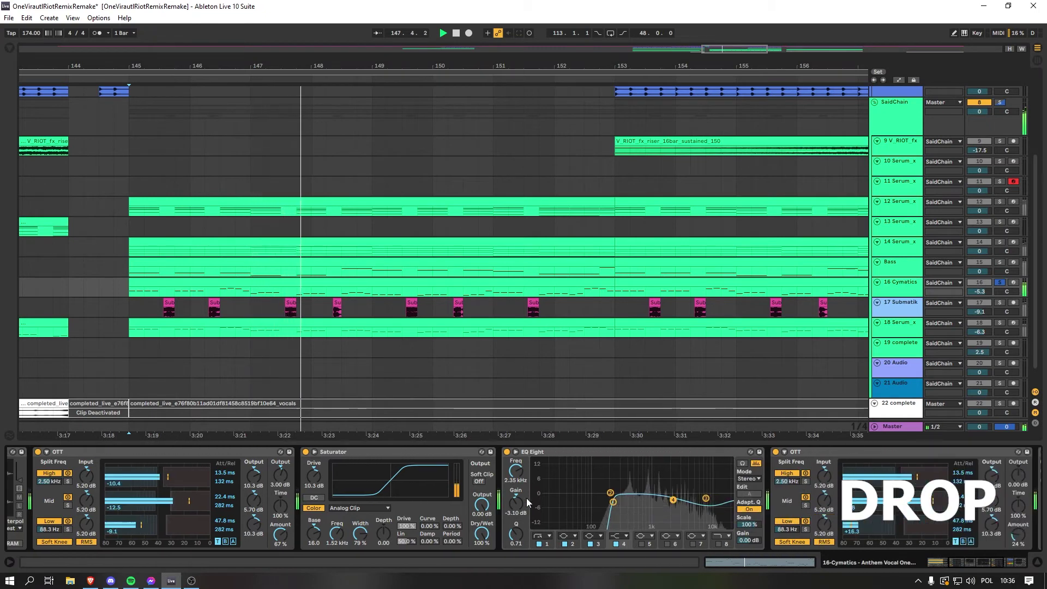
pyautogui.scroll(-5, 527, 501)
pyautogui.scroll(-1, 526, 500)
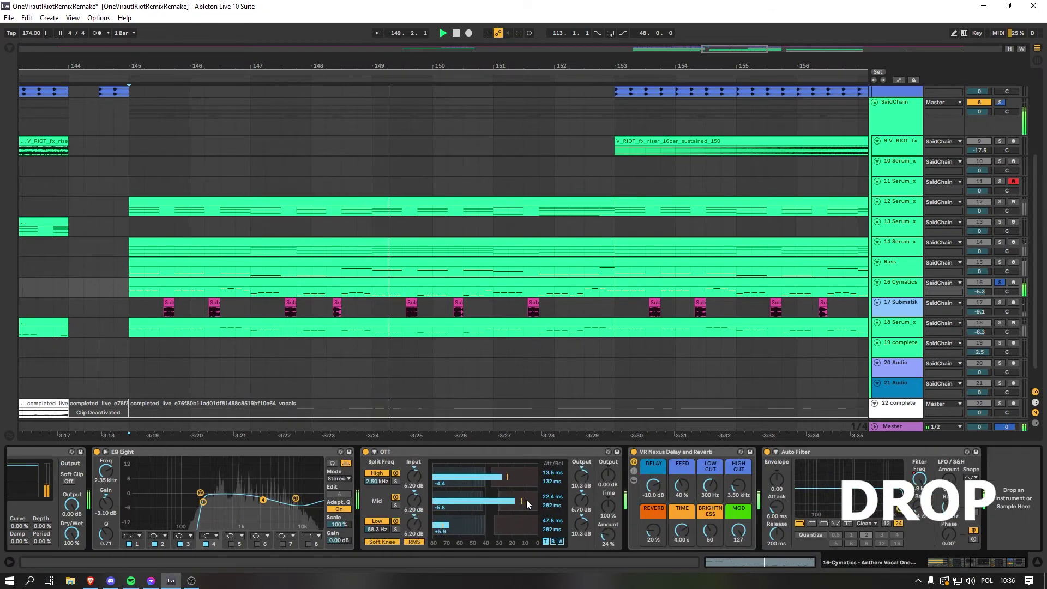
pyautogui.scroll(10, 527, 502)
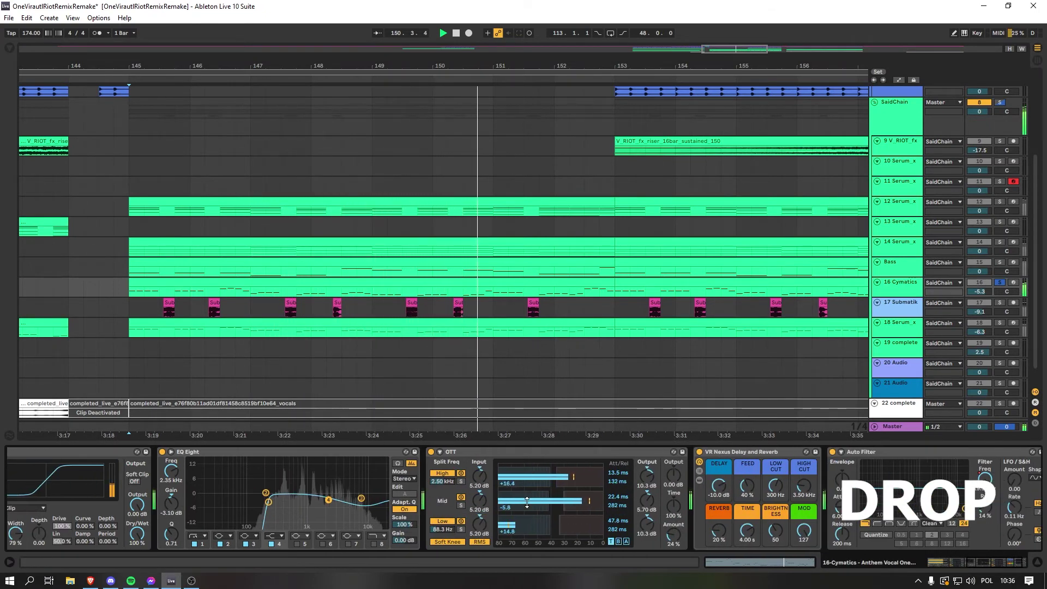
pyautogui.scroll(3, 531, 510)
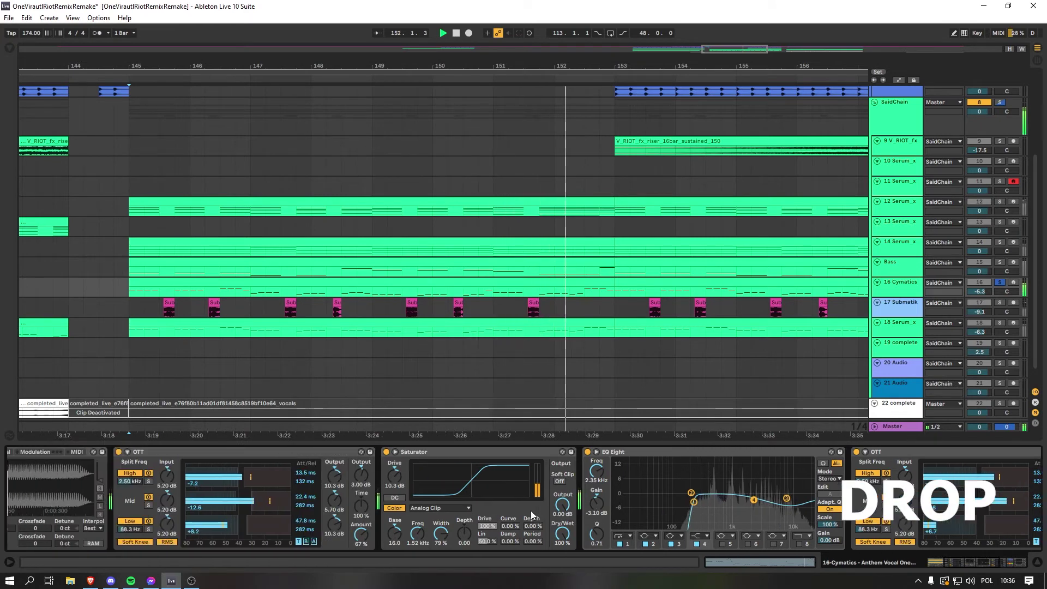
# Add the 18 Serum track to the solo and show its synth oscillator and effects pages during playback
pyautogui.click(1000, 323)
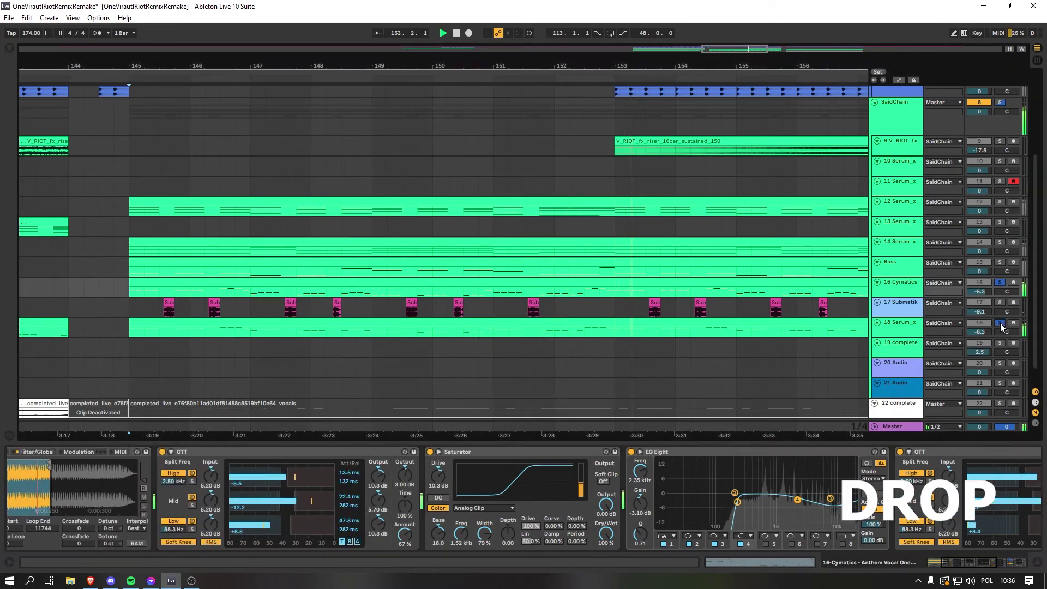
pyautogui.click(905, 327)
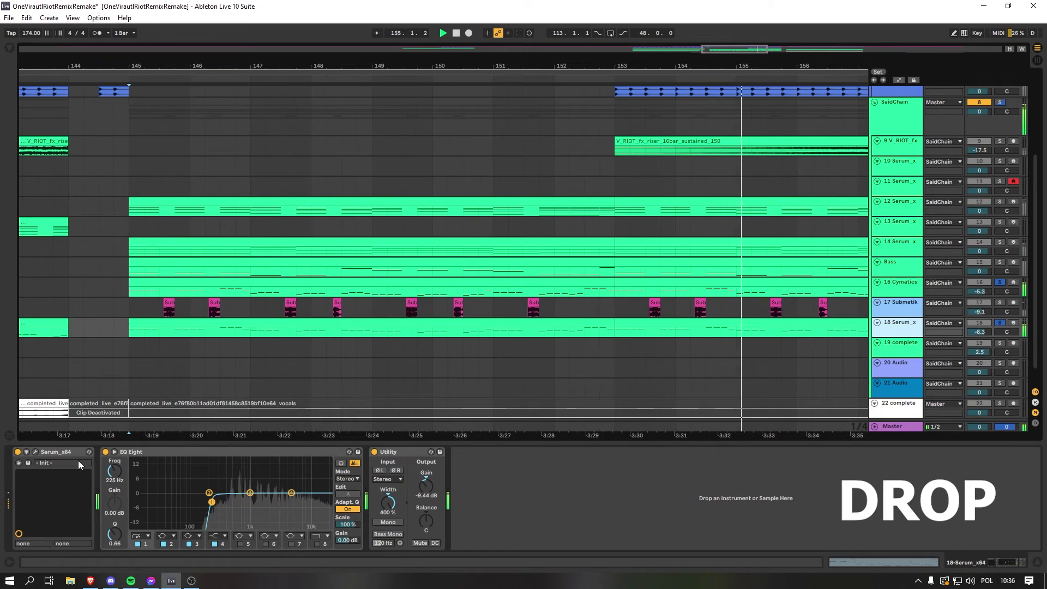
pyautogui.click(36, 452)
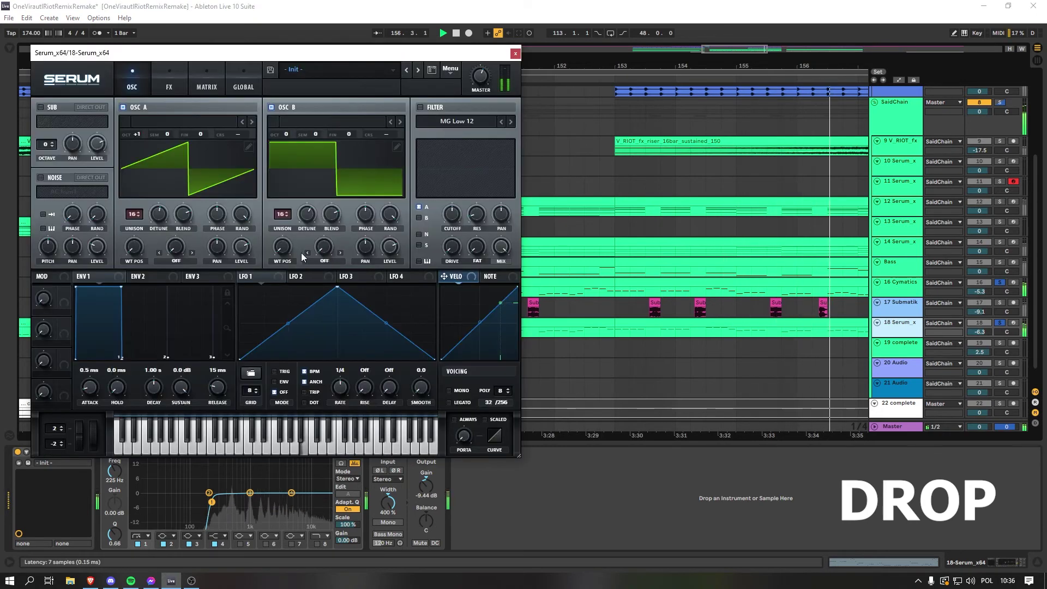
pyautogui.click(169, 82)
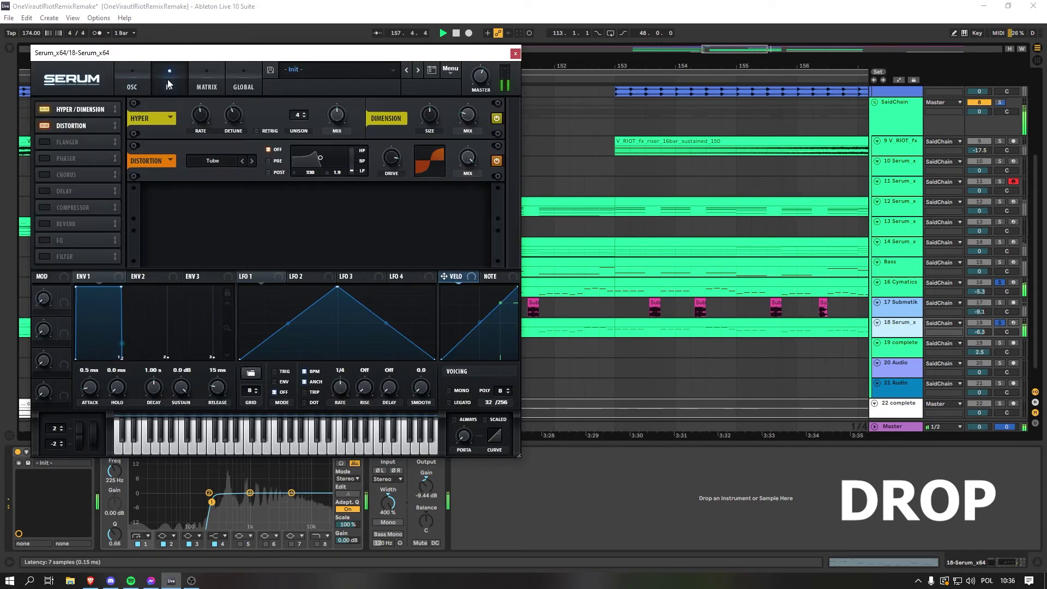
pyautogui.click(129, 74)
pyautogui.click(516, 53)
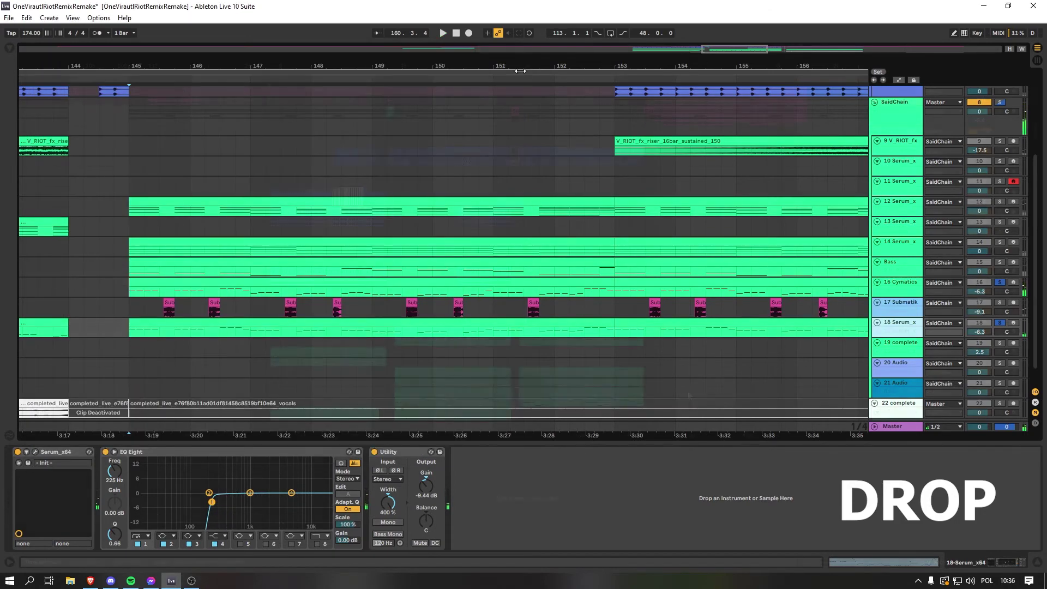
# Play the build-up from bar 129 with no tracks soloed, with the device view hidden and playback Follow turned on
pyautogui.press('x')
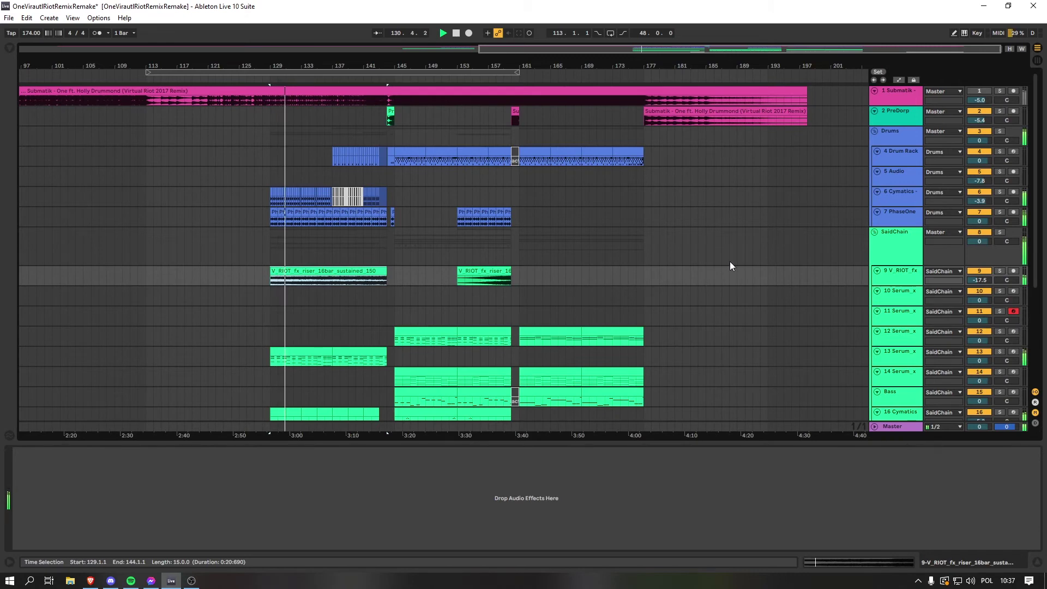
pyautogui.scroll(-4, 731, 267)
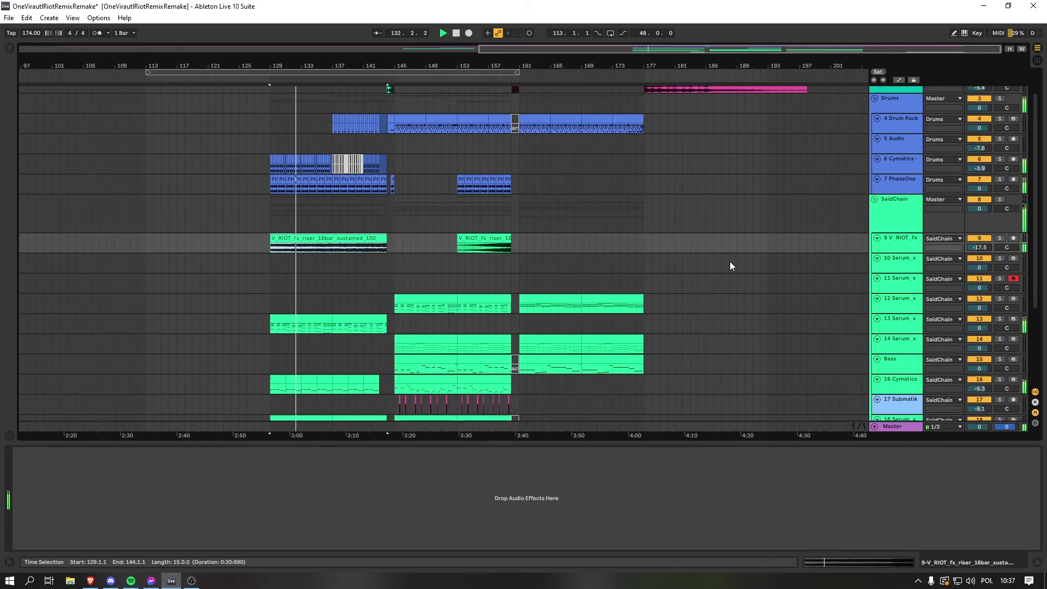
pyautogui.scroll(-2, 730, 266)
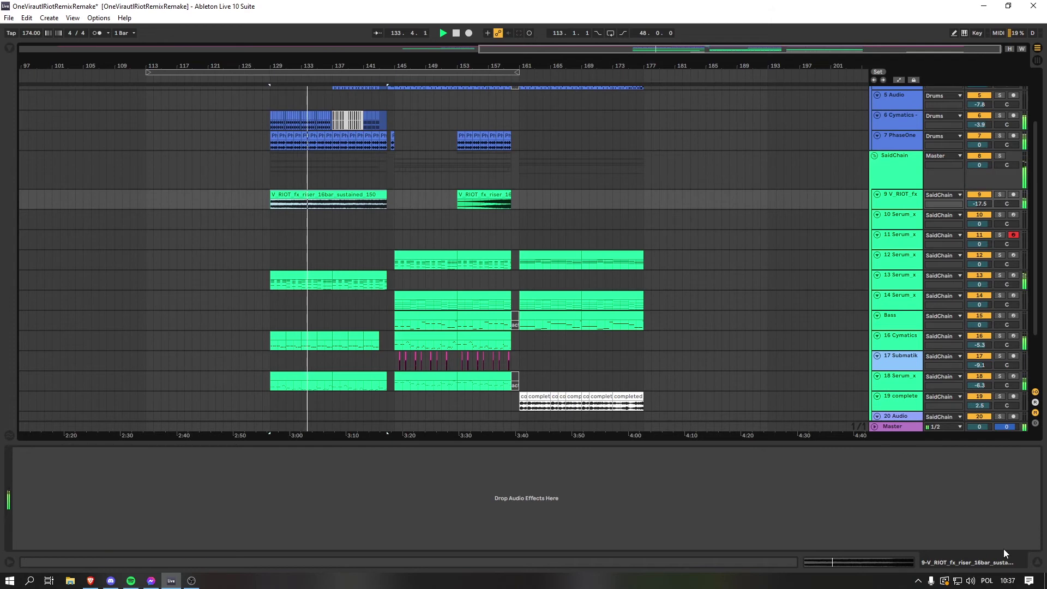
pyautogui.click(1037, 563)
pyautogui.scroll(2, 392, 198)
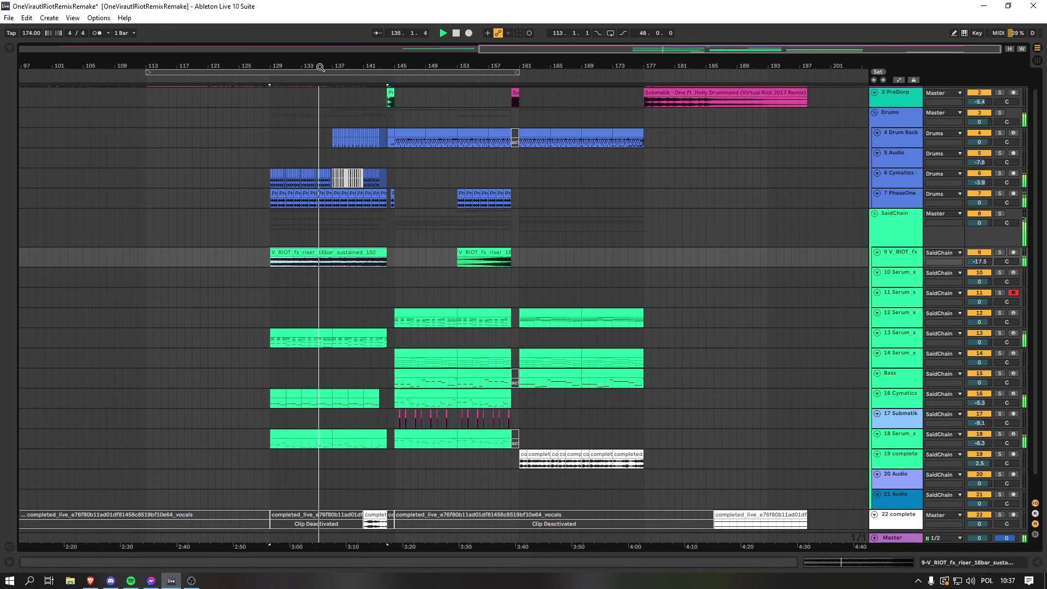
pyautogui.moveTo(321, 67); pyautogui.dragTo(448, 41)
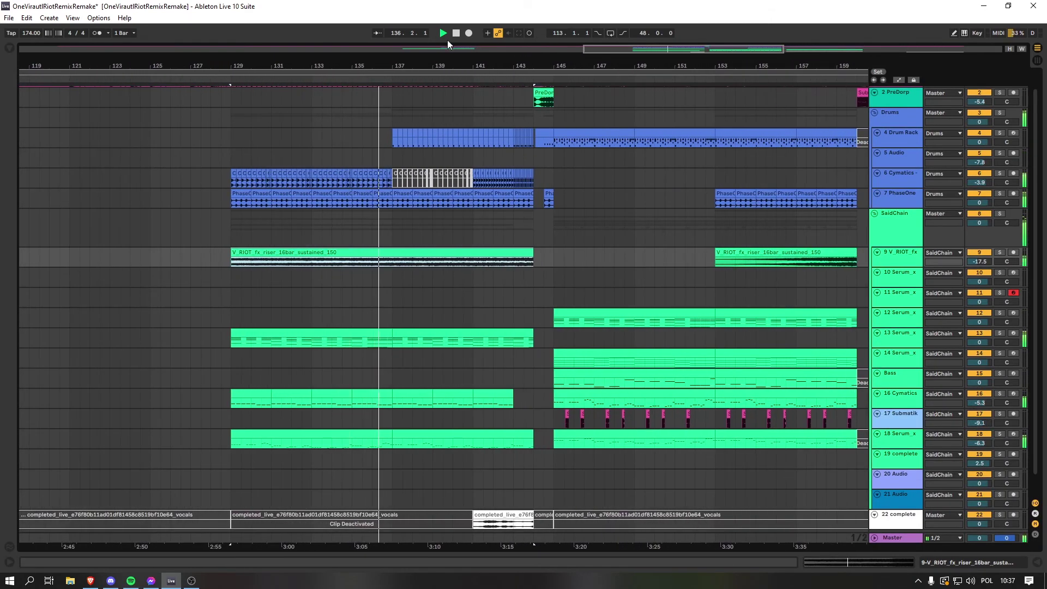
pyautogui.click(378, 33)
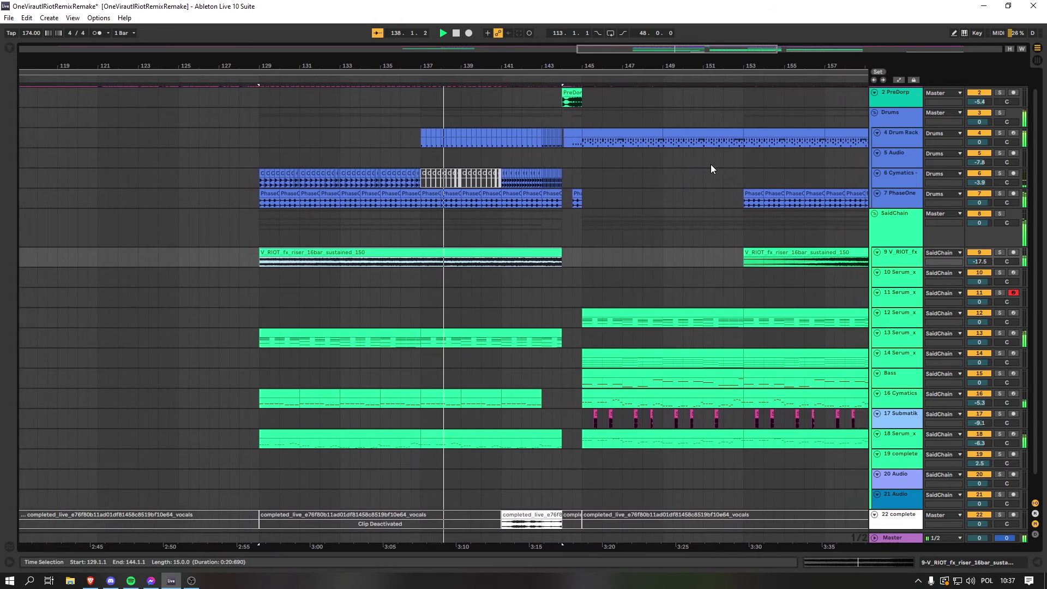